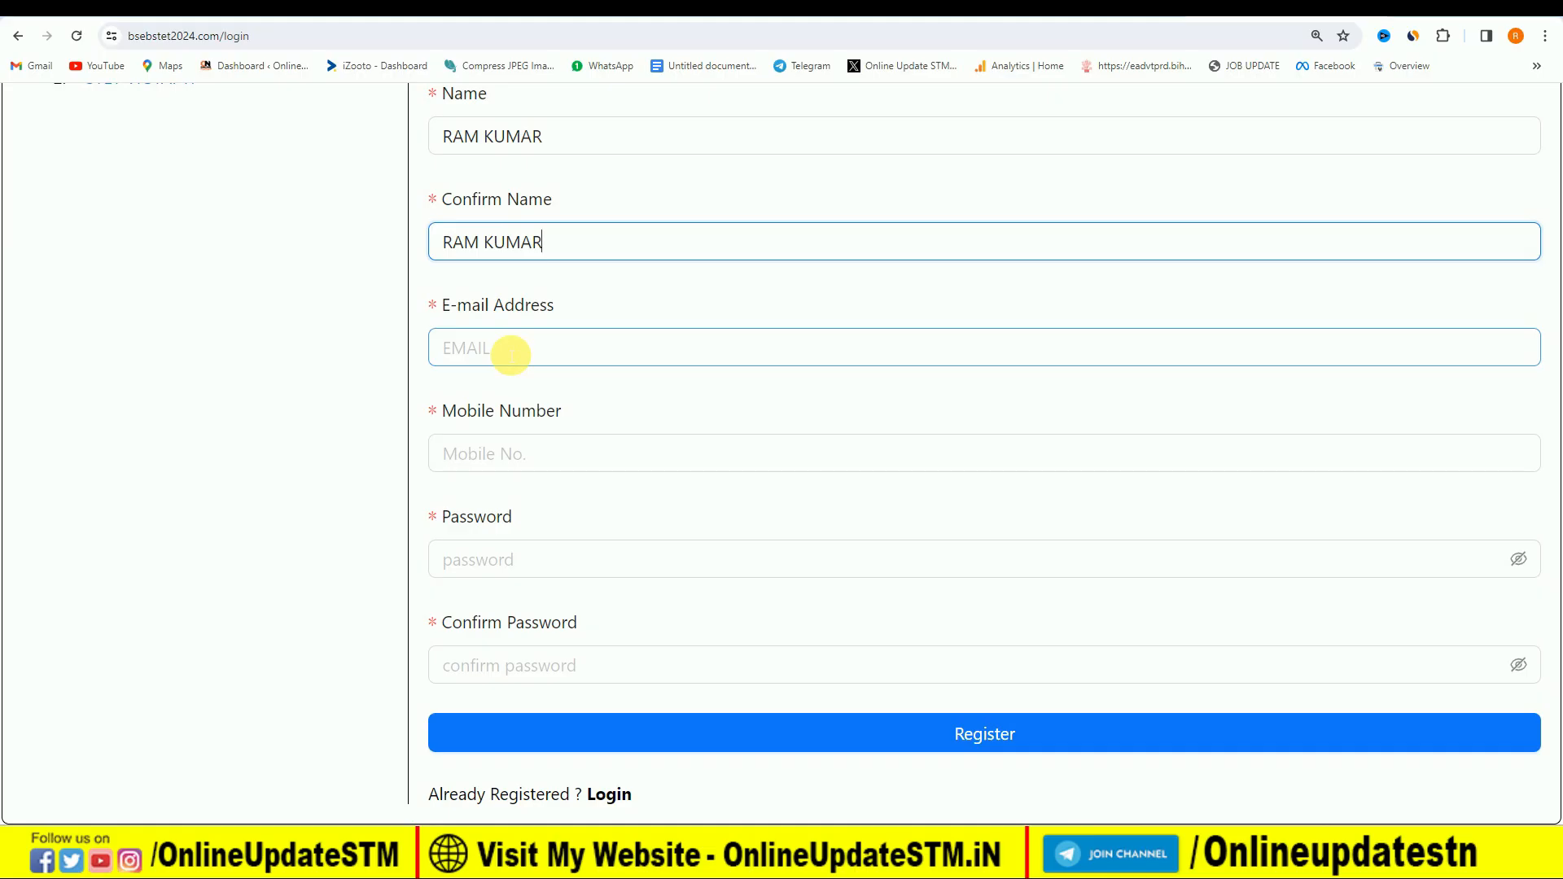
click(498, 454)
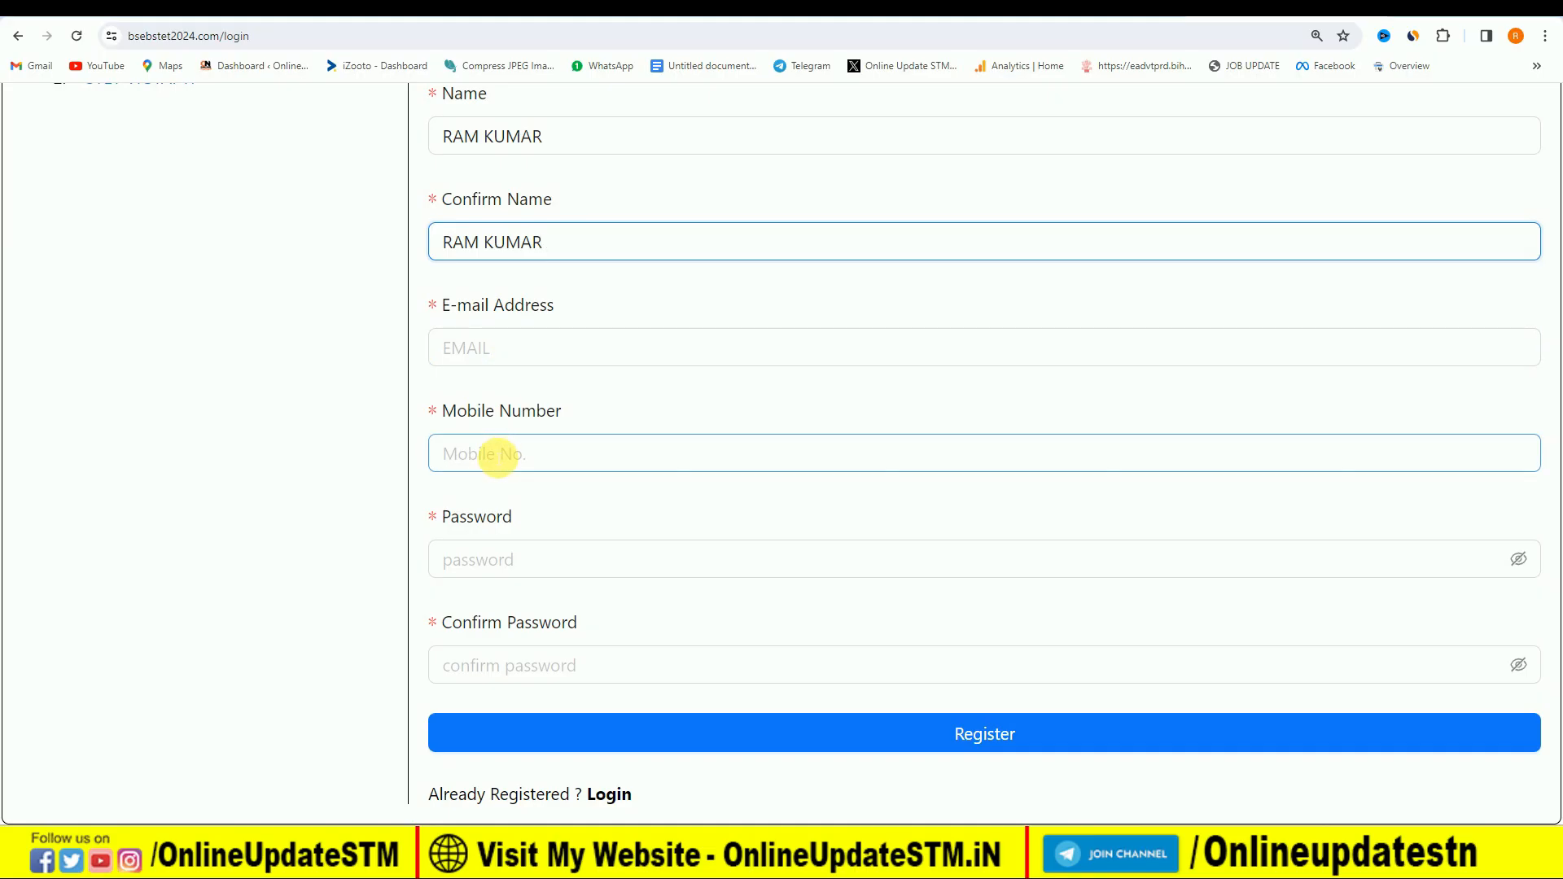
click(461, 560)
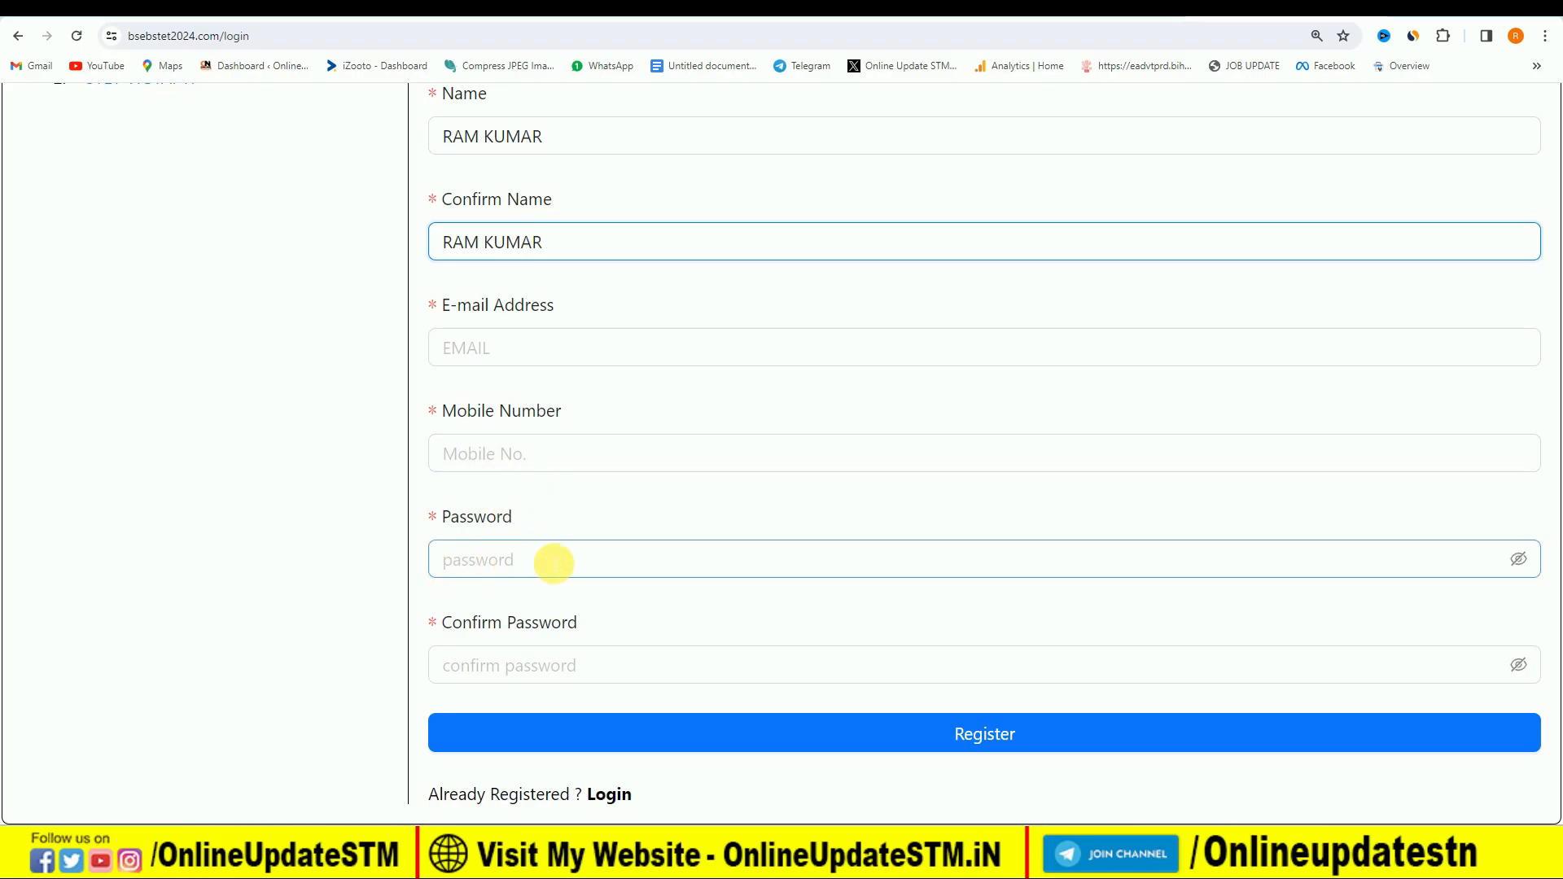
click(723, 595)
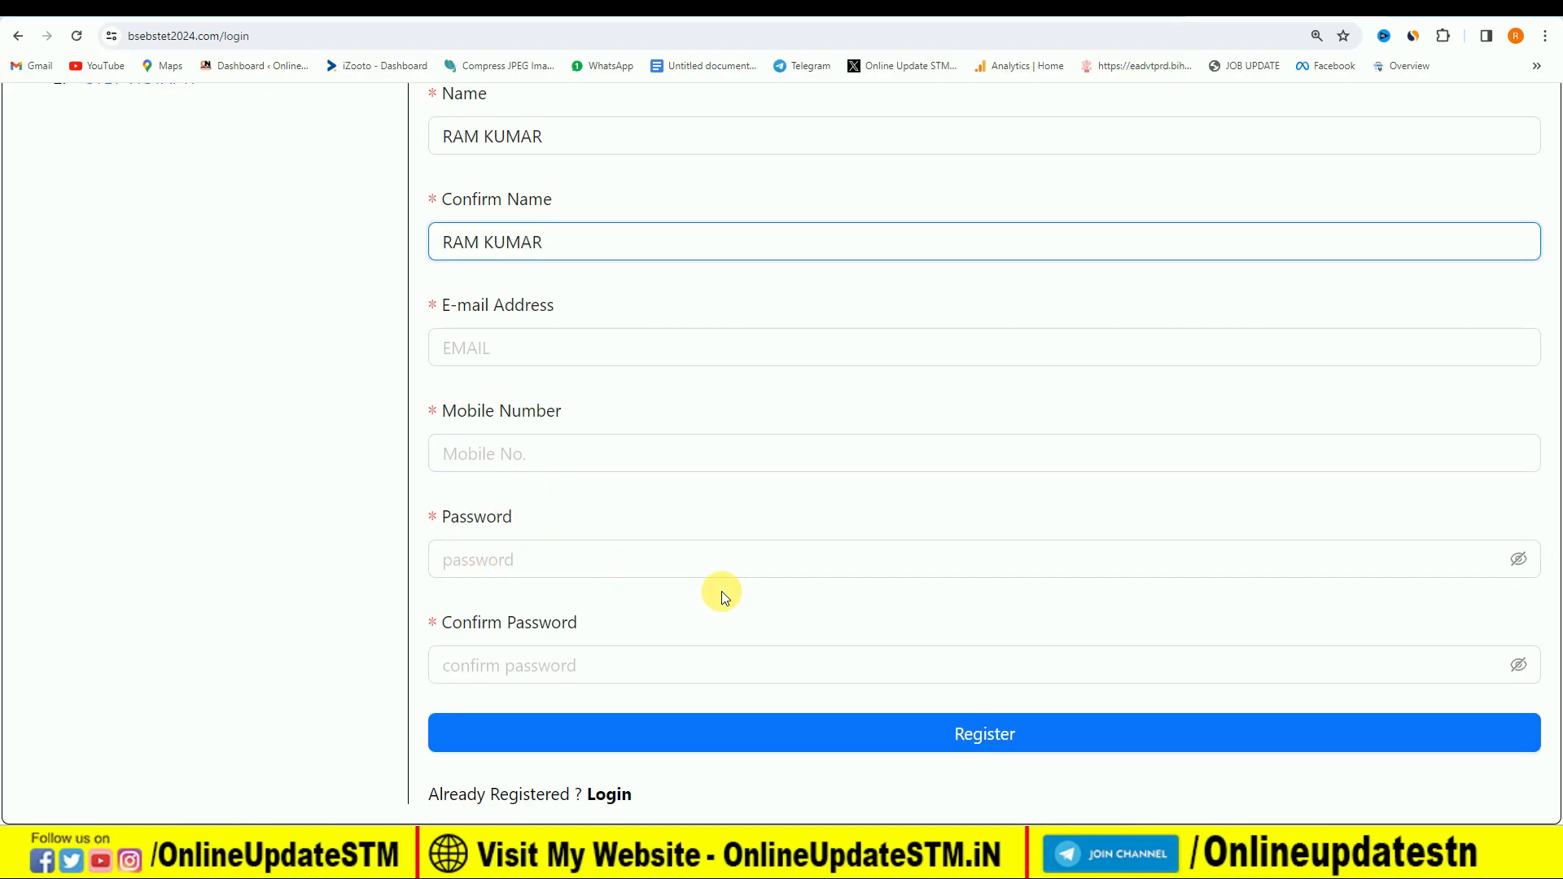
Switch to the text editor, examine the sample password's format, and return to the candidate registration form.
key(alt+Tab)
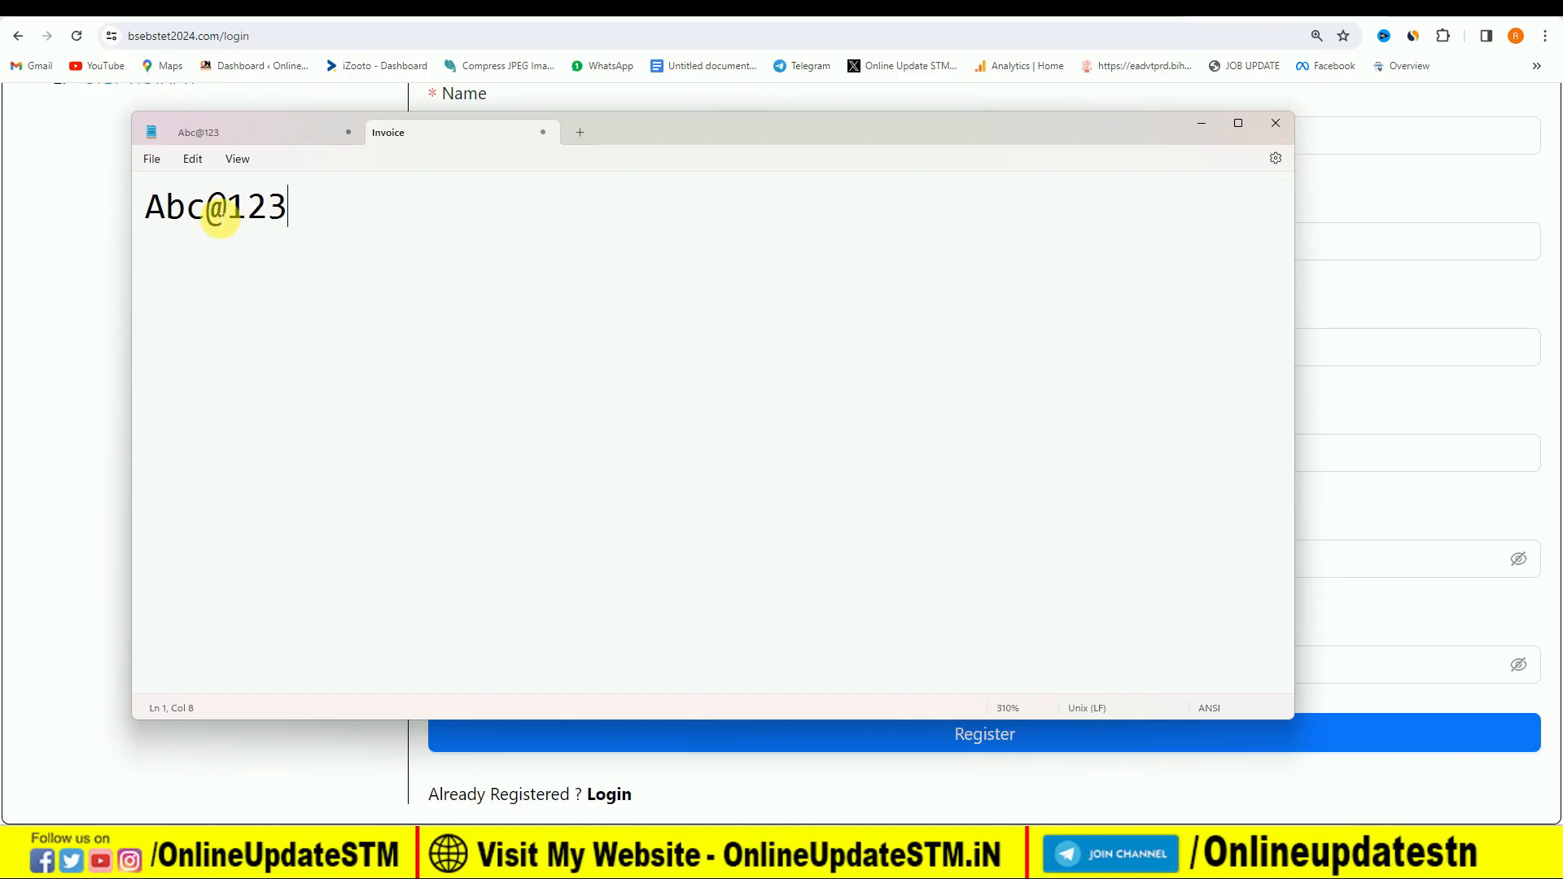
drag(146, 210, 855, 202)
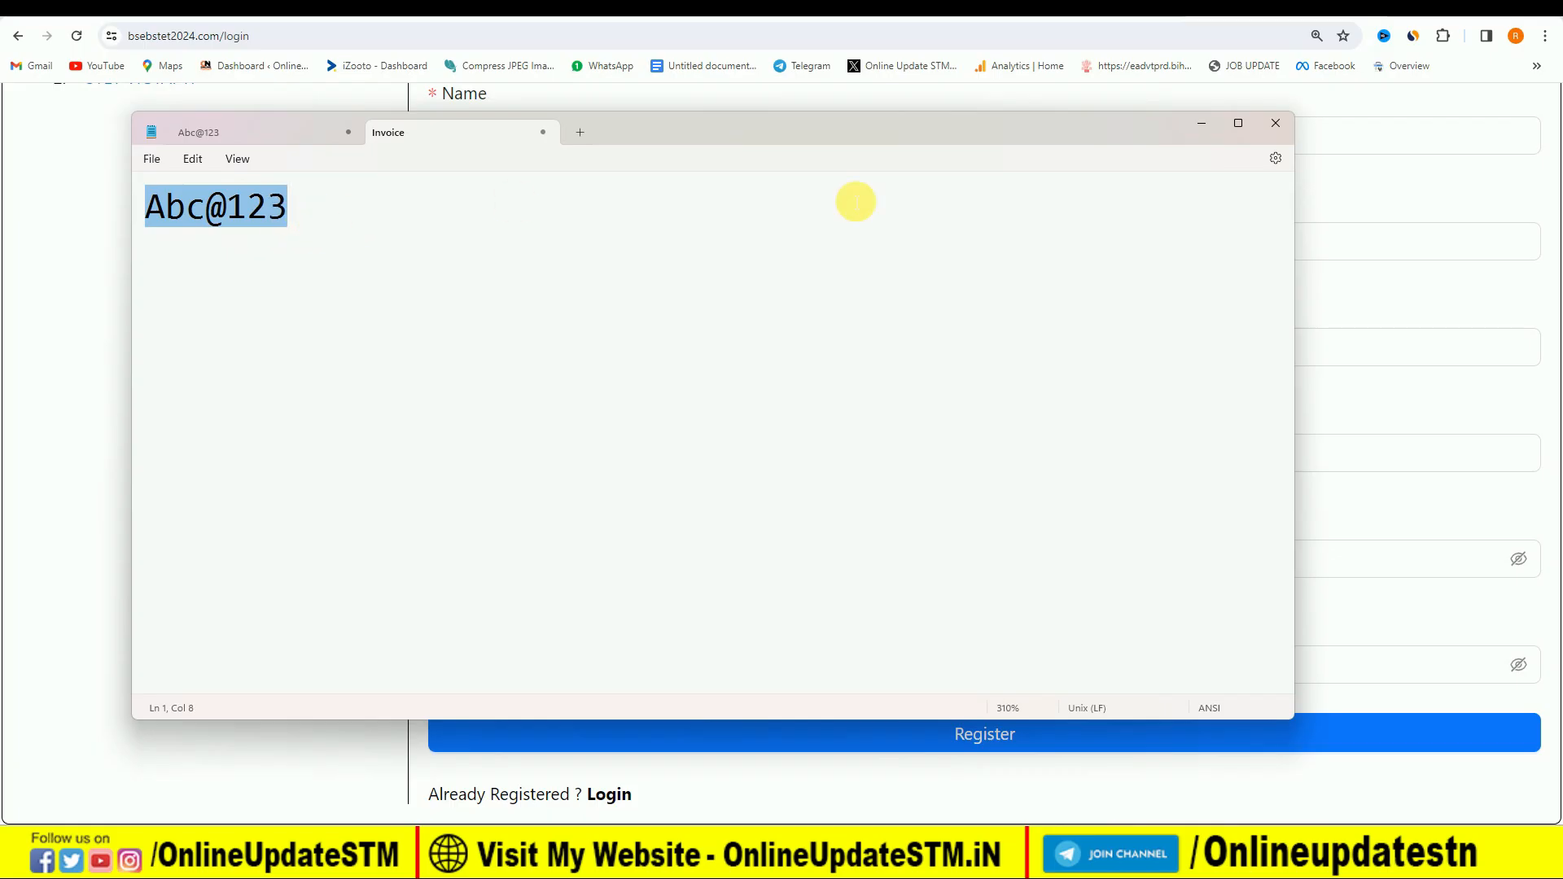
click(1202, 123)
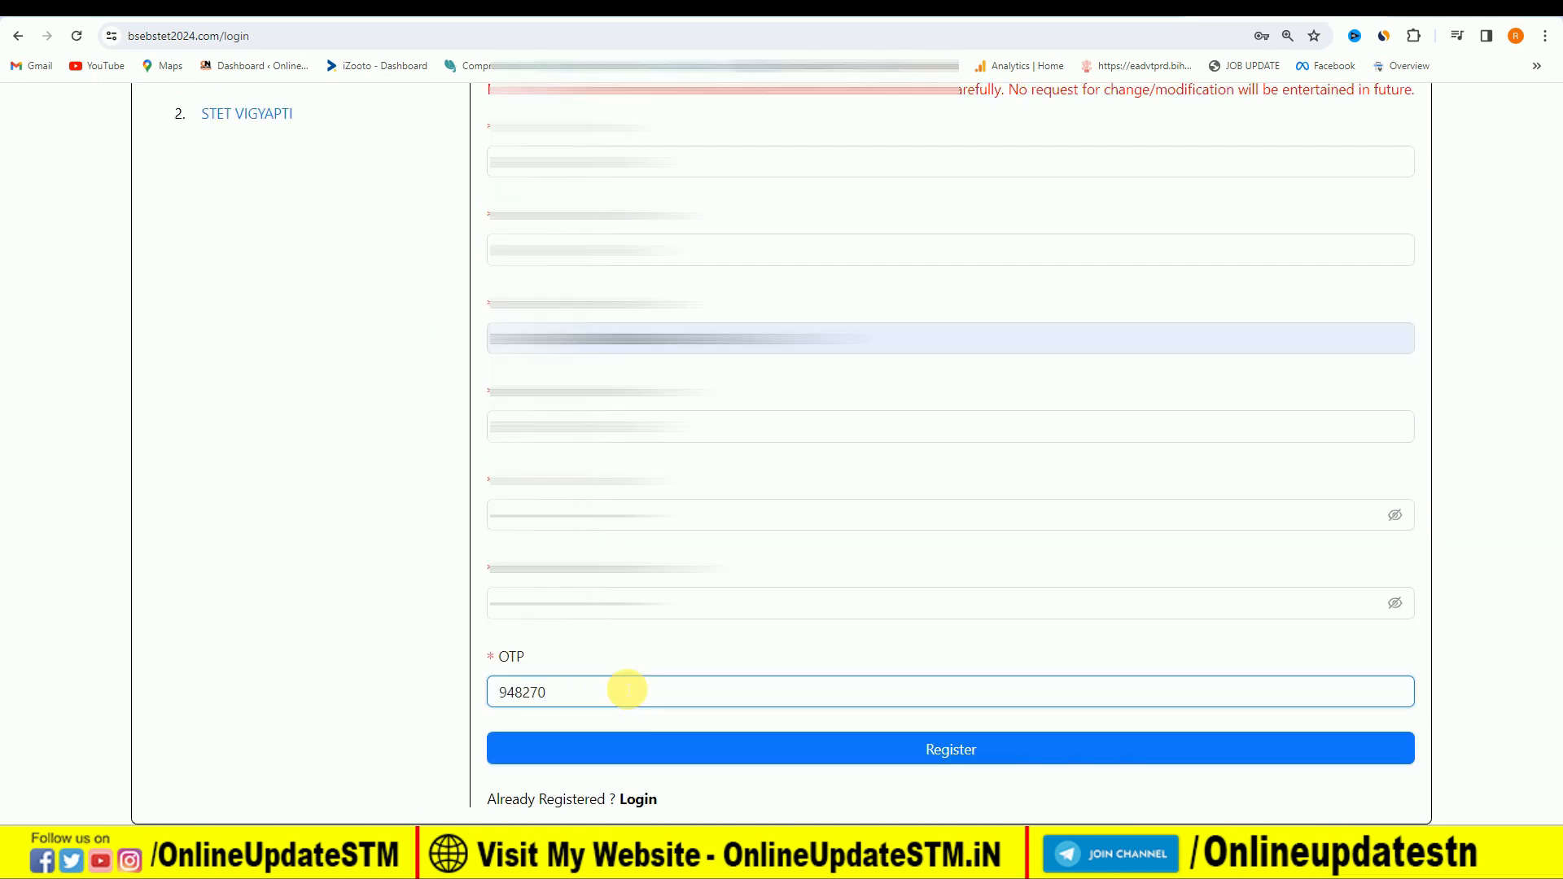
Submit the new candidate registration with the filled-in OTP and go to the mobile number entry of the login form.
click(954, 758)
click(1302, 322)
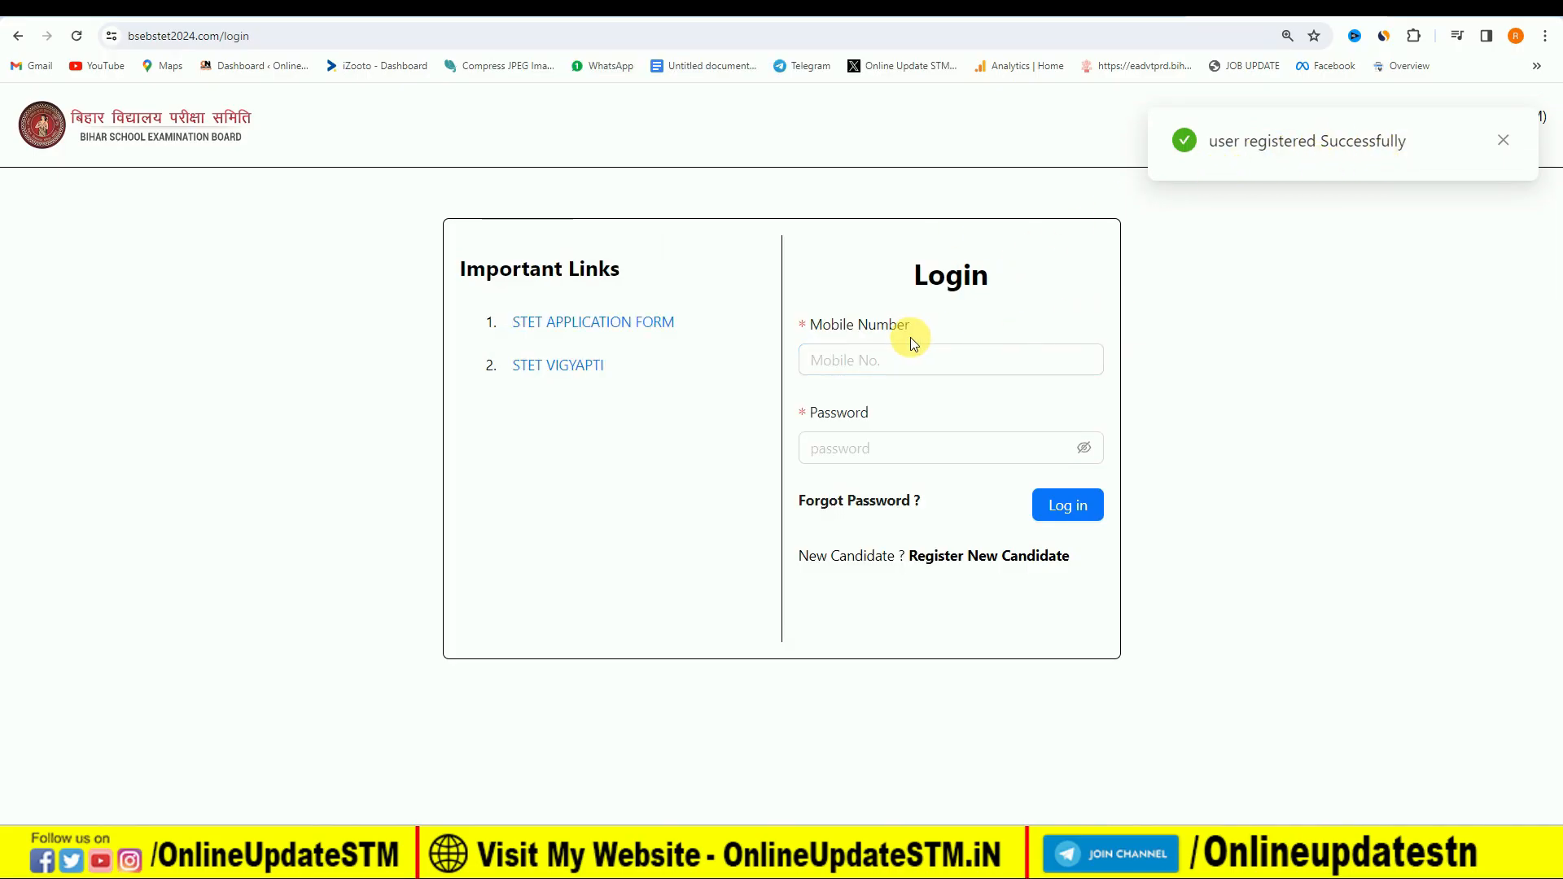
click(874, 366)
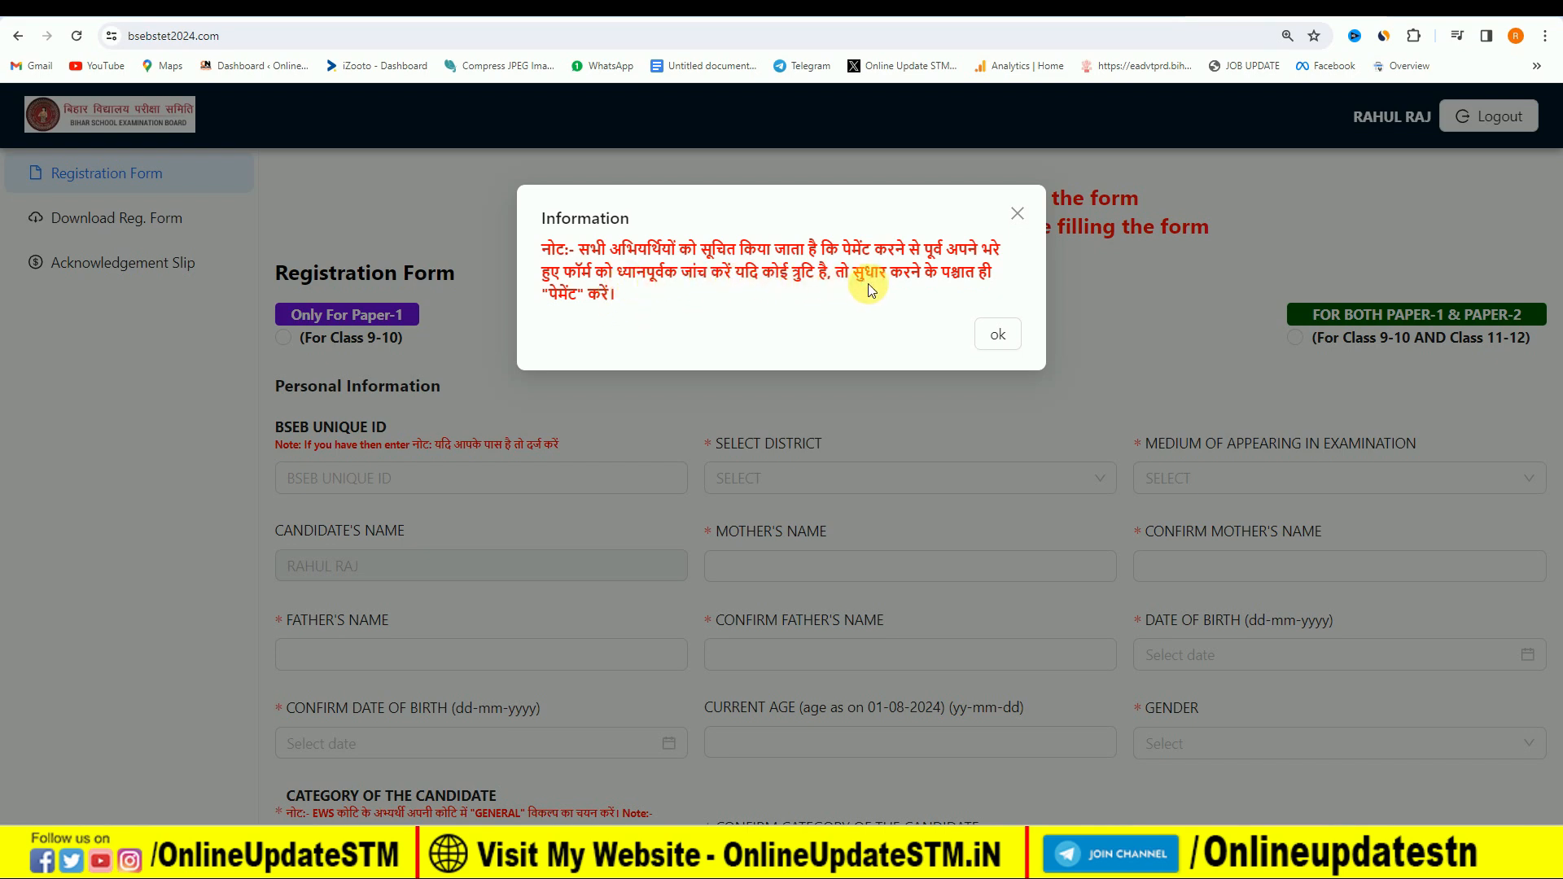
Dismiss the information notice and choose the registration for both Paper-1 and Paper-2 (Class 9-10 and Class 11-12).
click(997, 332)
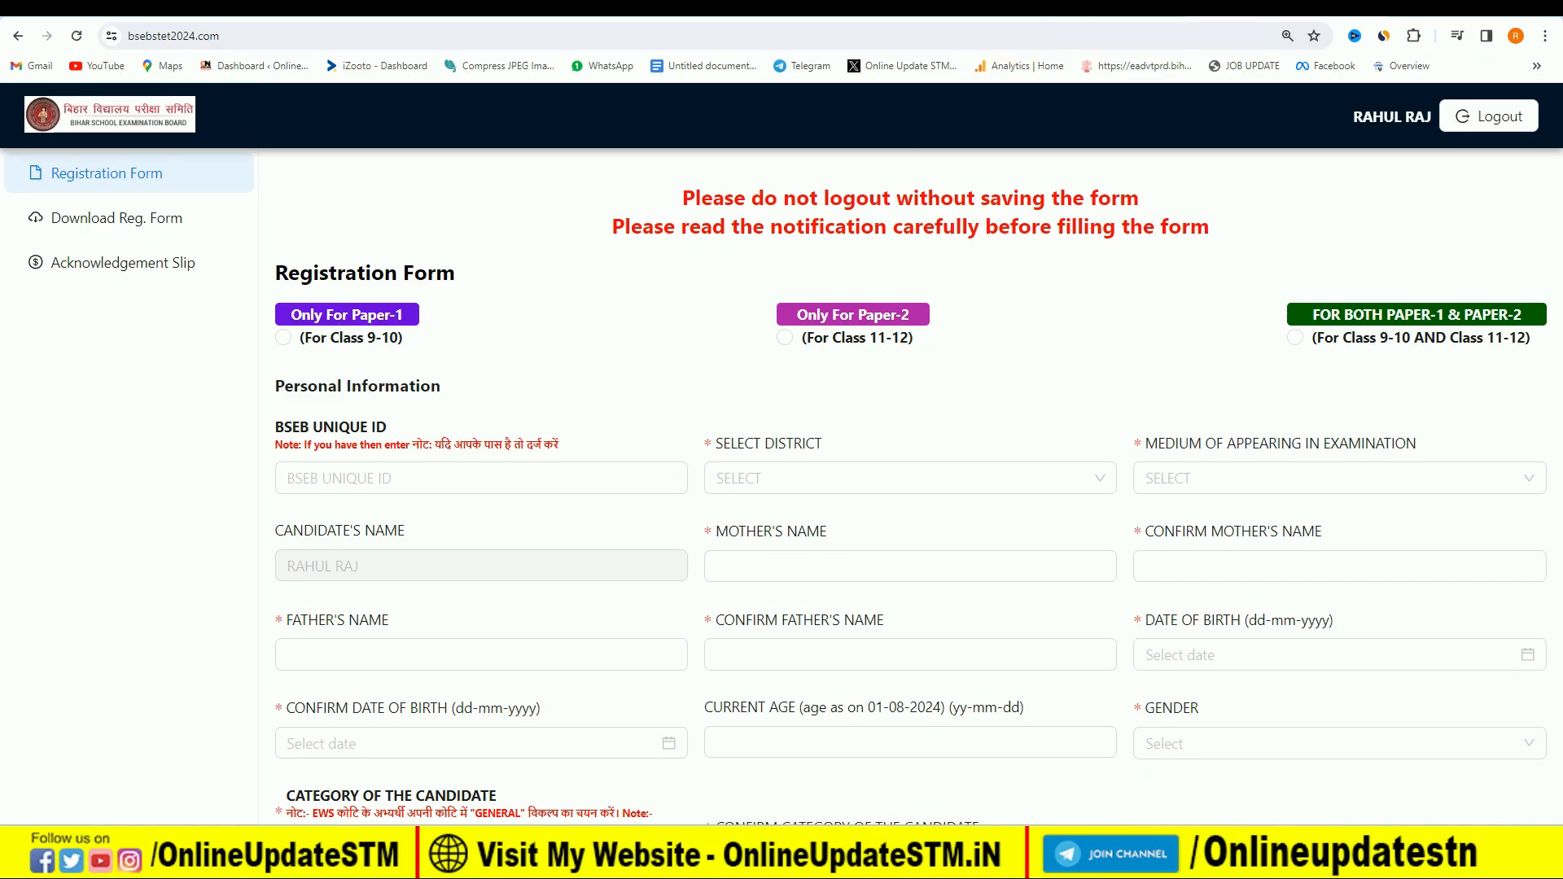
click(1034, 8)
scroll(729, 368, up, 15)
click(1295, 337)
click(293, 476)
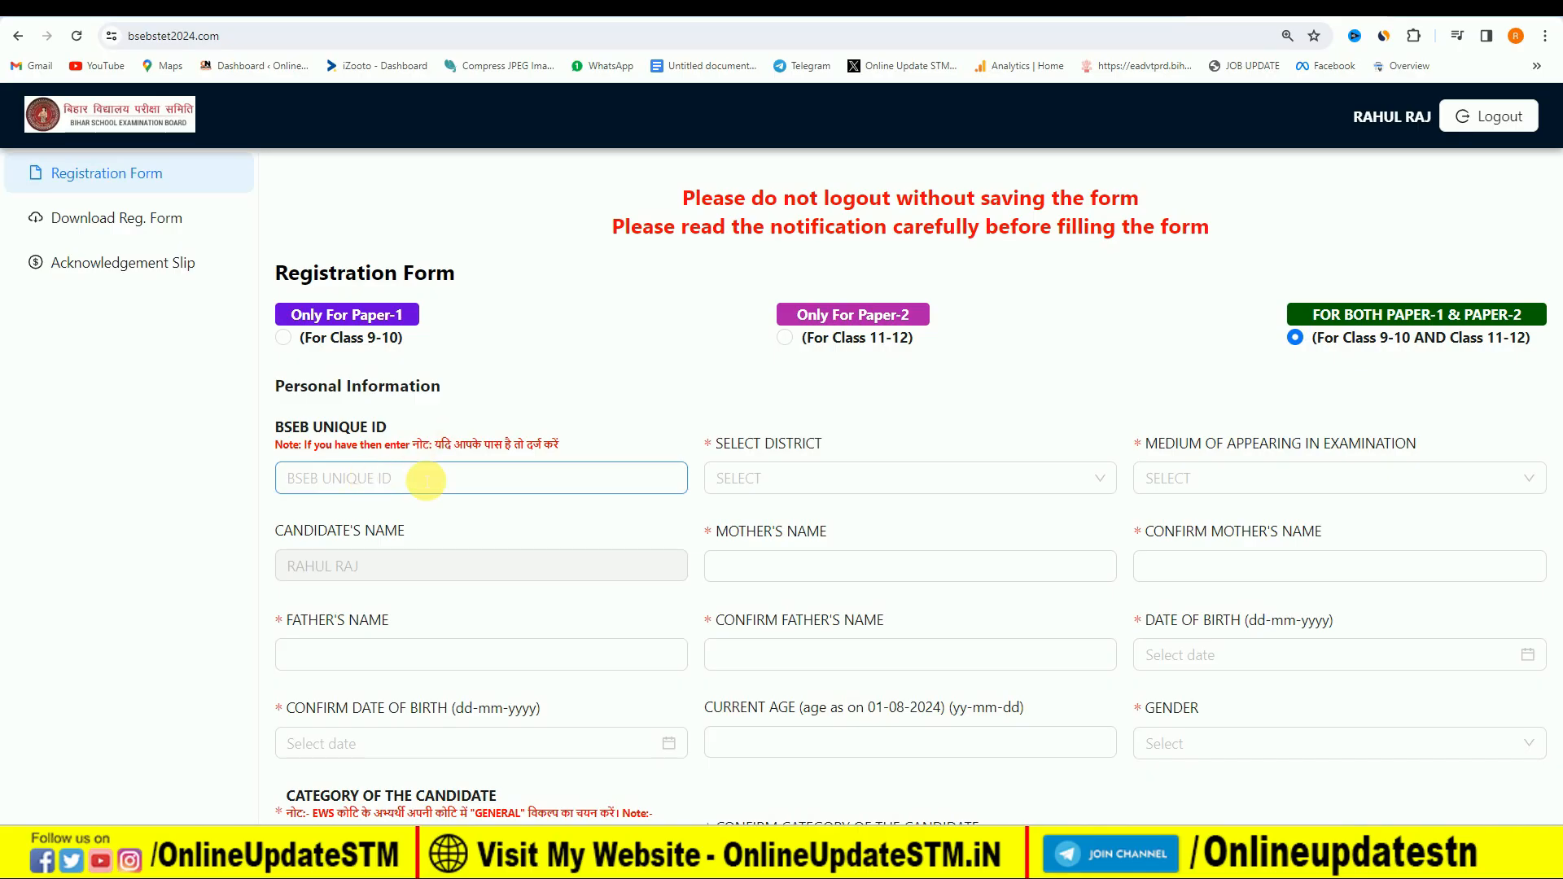
Set the district to SITAMARHI (32) and the medium of appearing in the examination to ENGLISH.
click(720, 444)
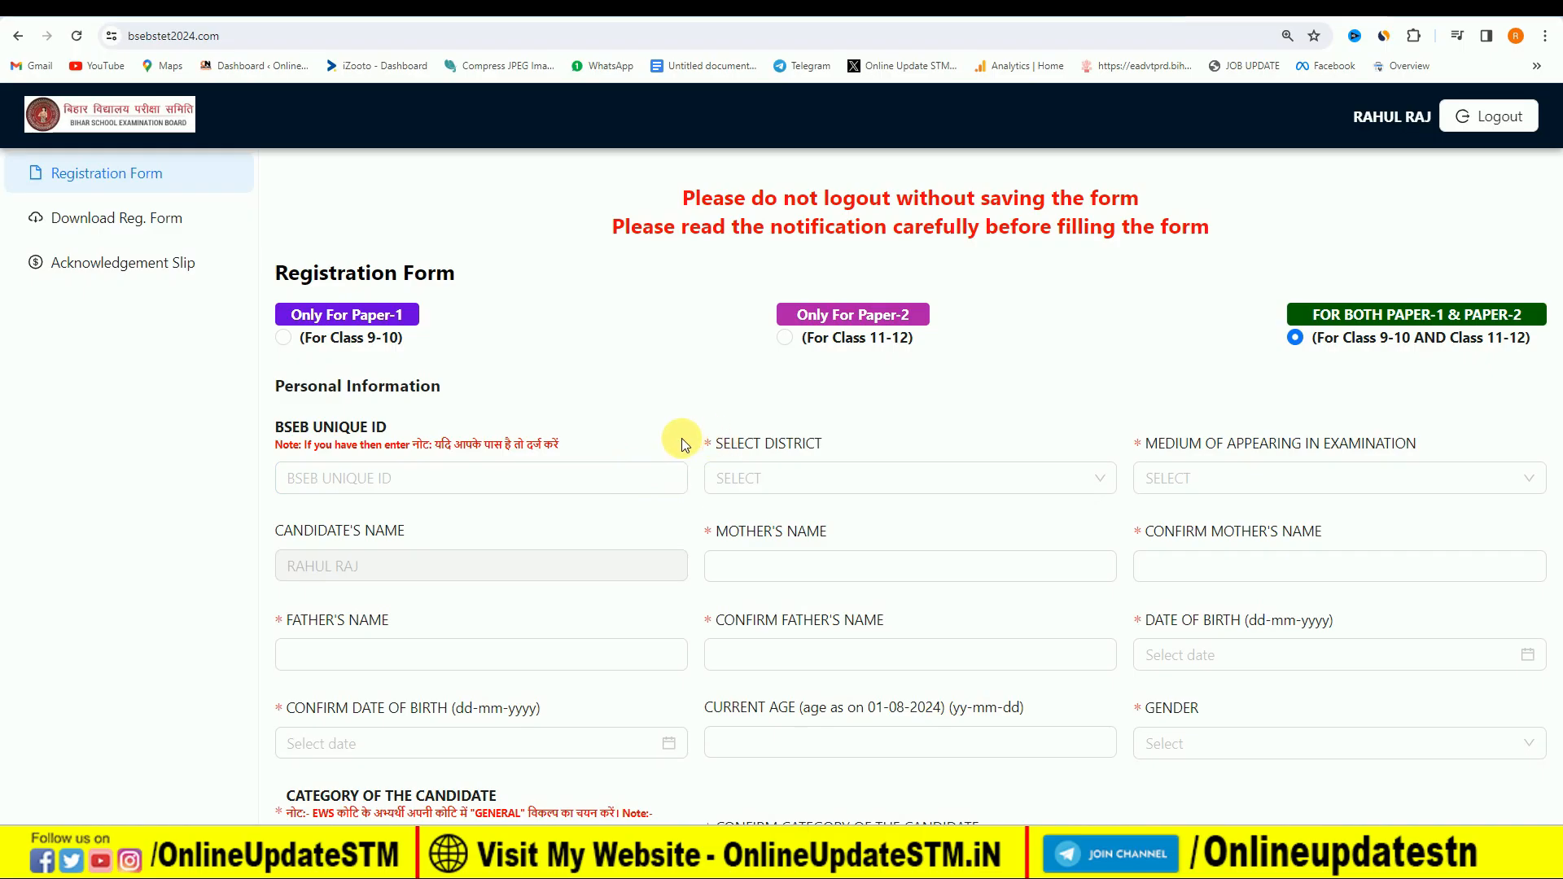
click(847, 485)
scroll(866, 623, down, 2)
scroll(865, 628, down, 8)
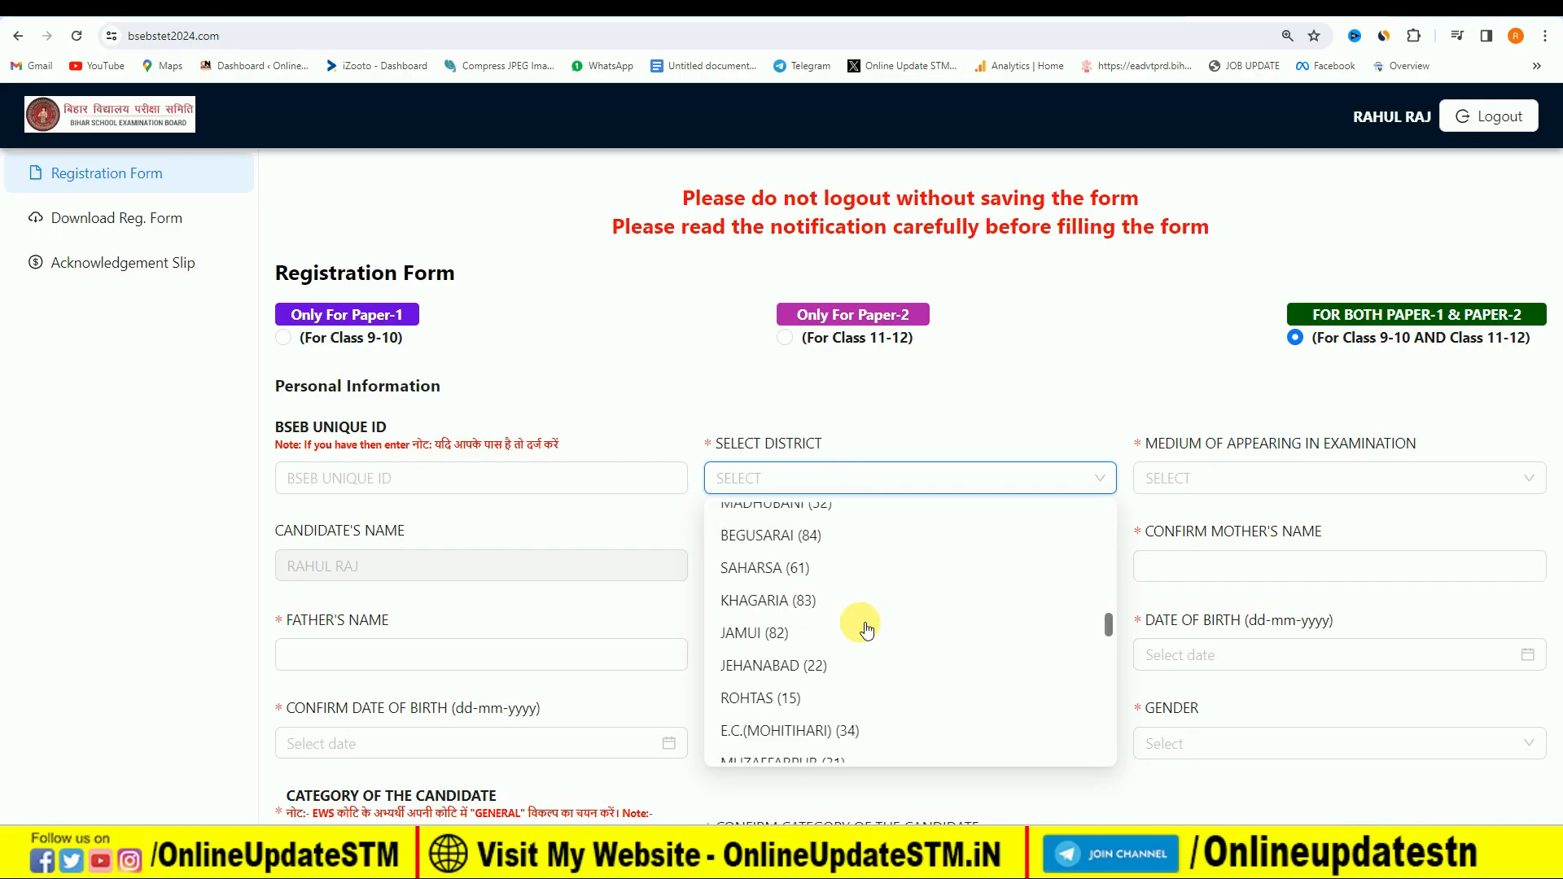
scroll(865, 628, down, 3)
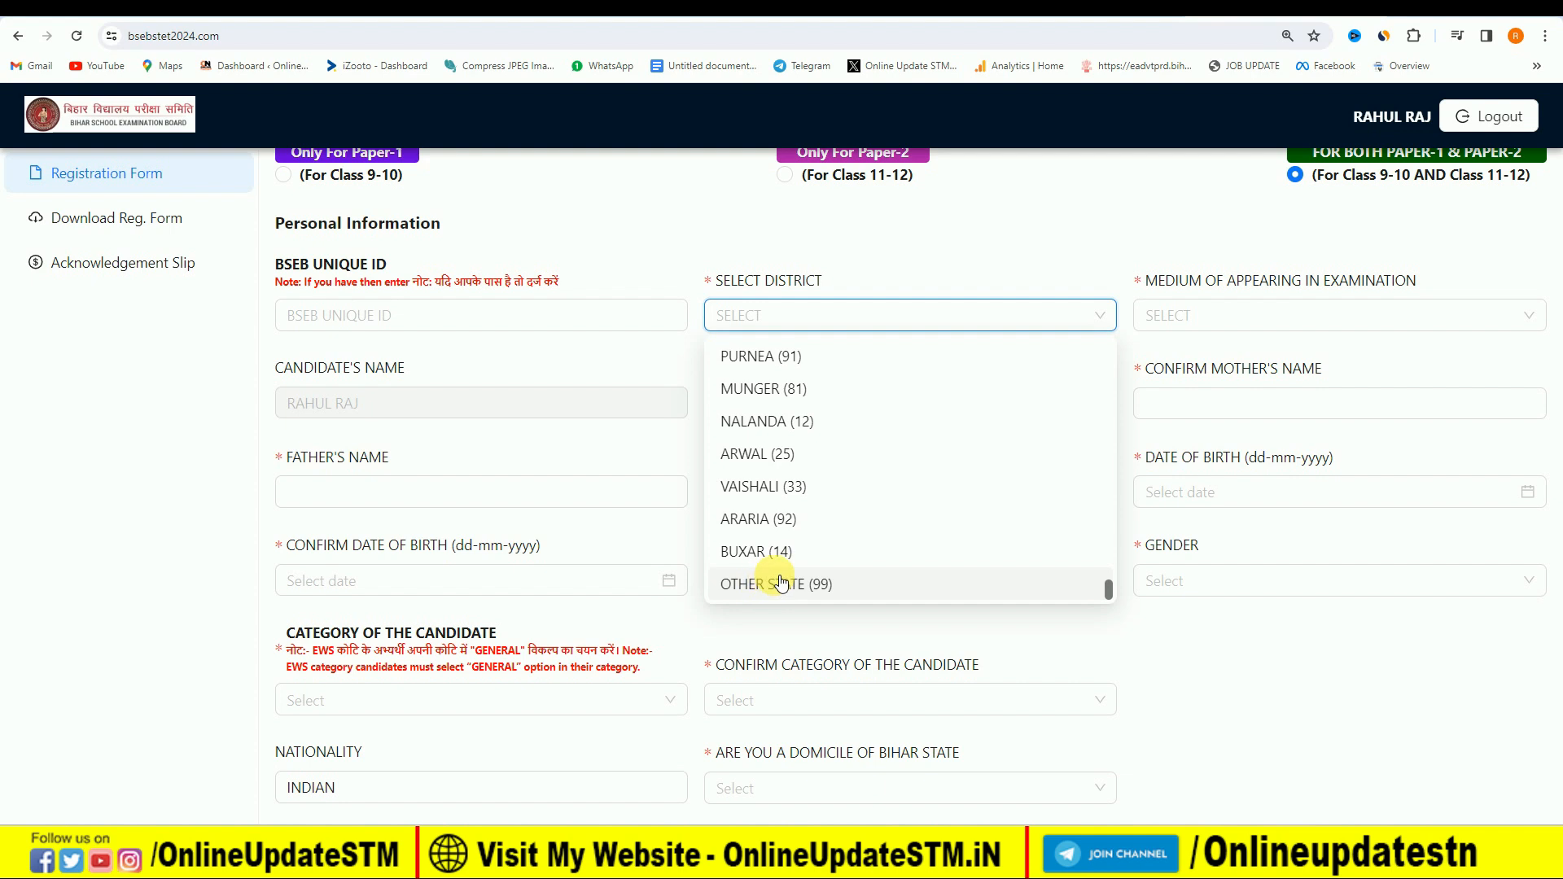
scroll(829, 484, up, 1)
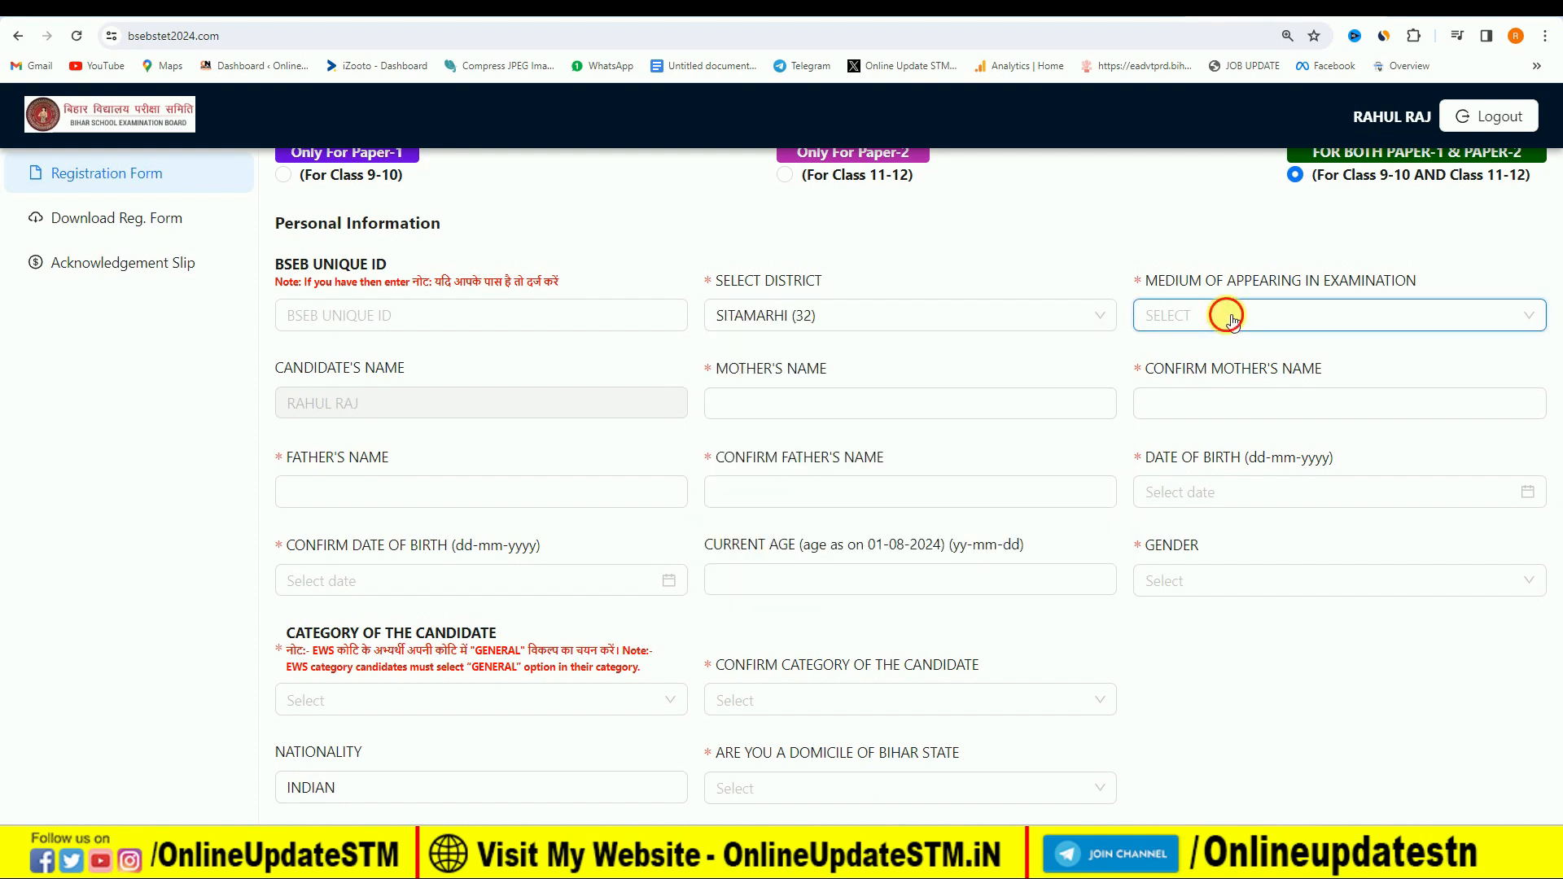
click(1233, 319)
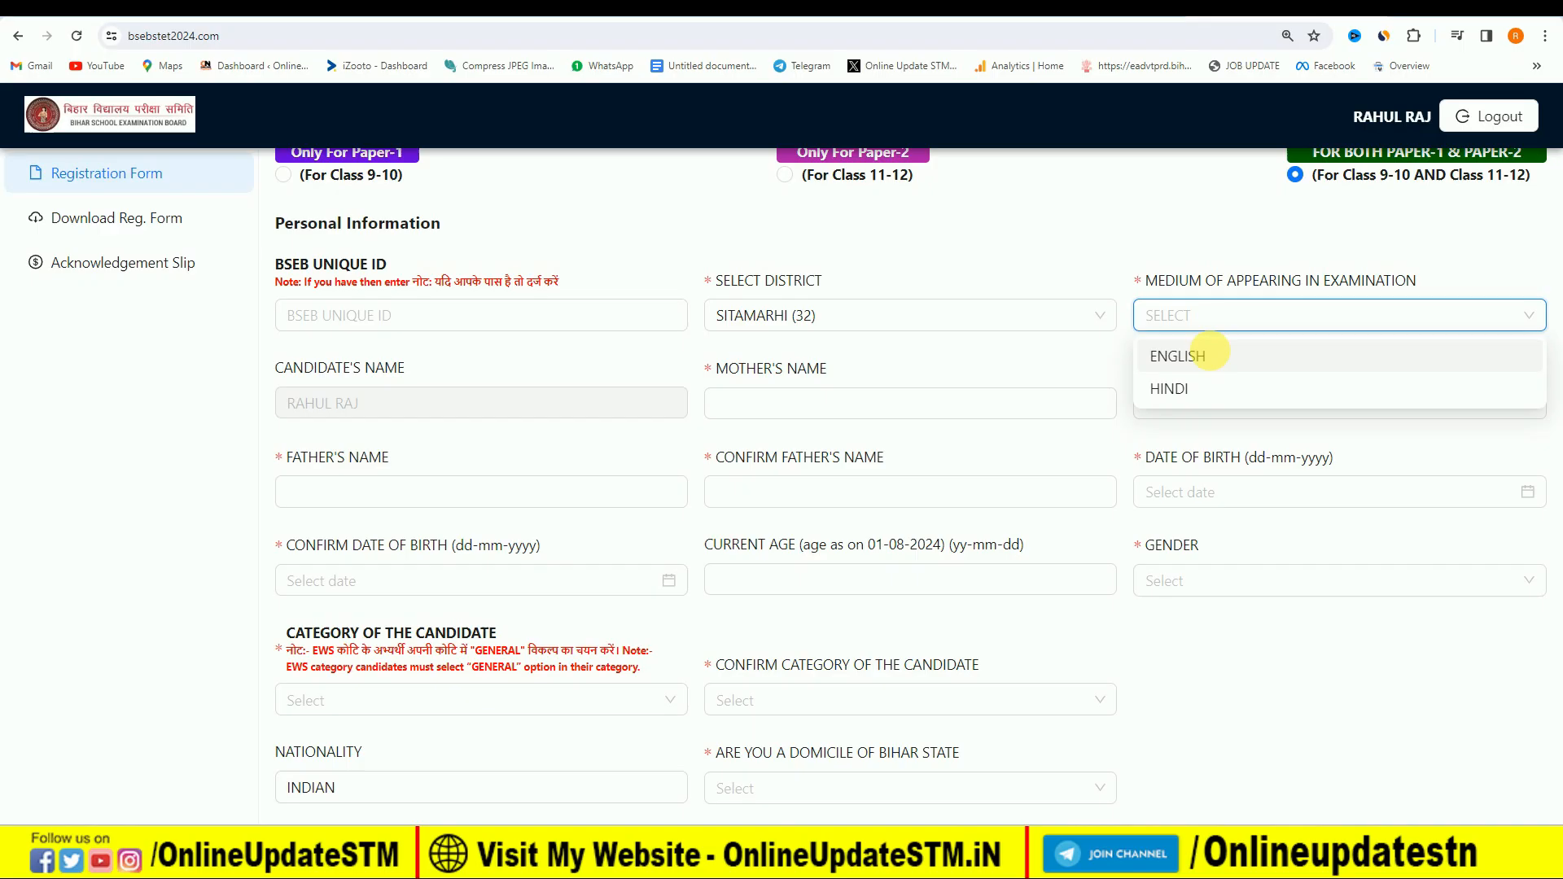
click(1212, 358)
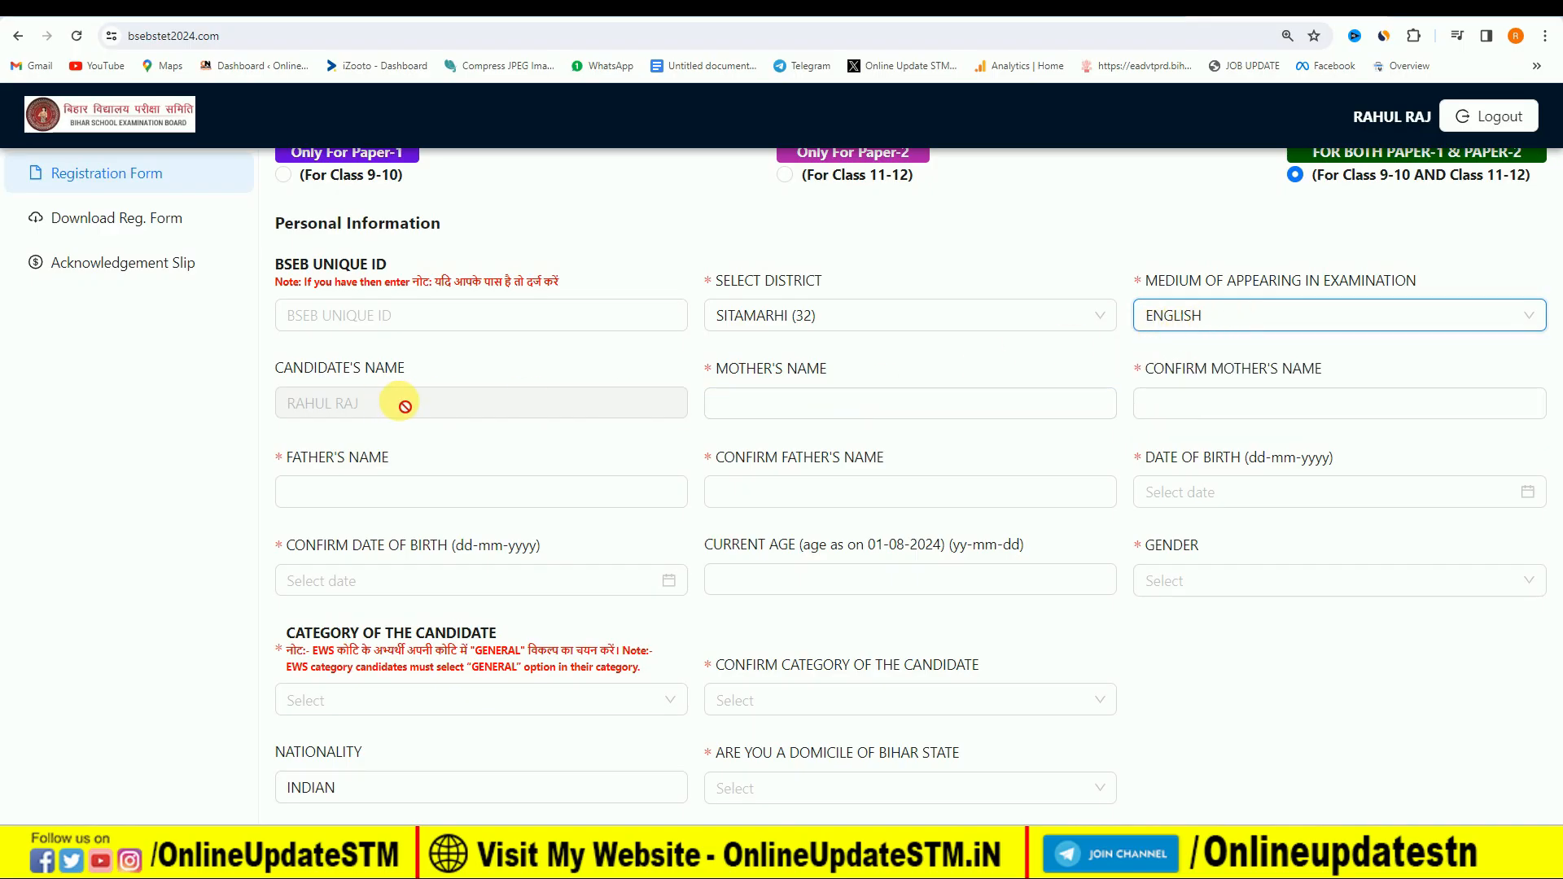
click(784, 416)
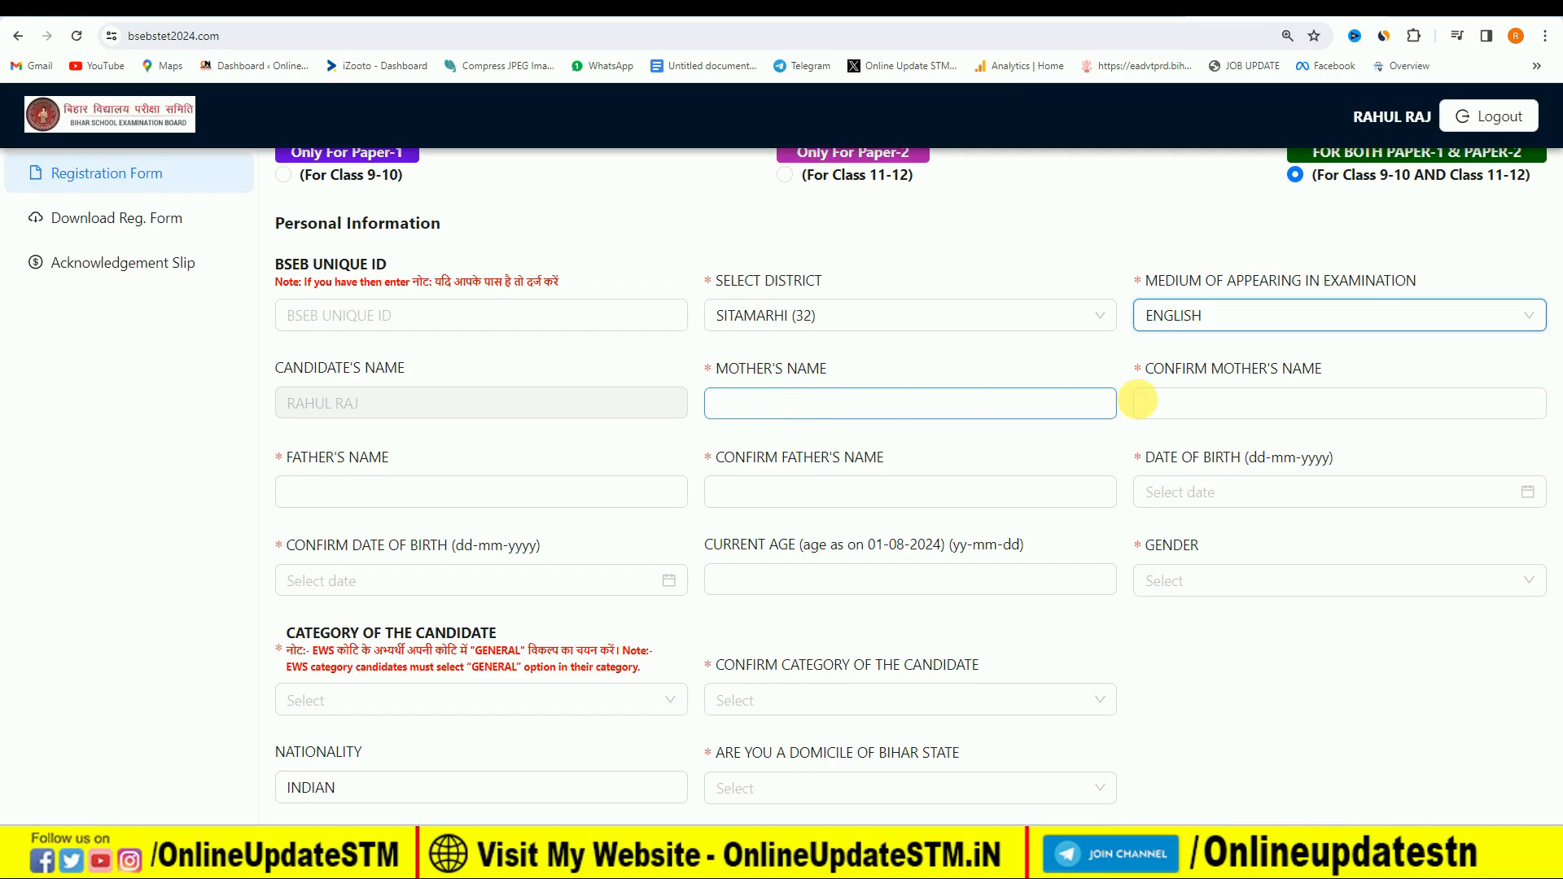
click(1177, 403)
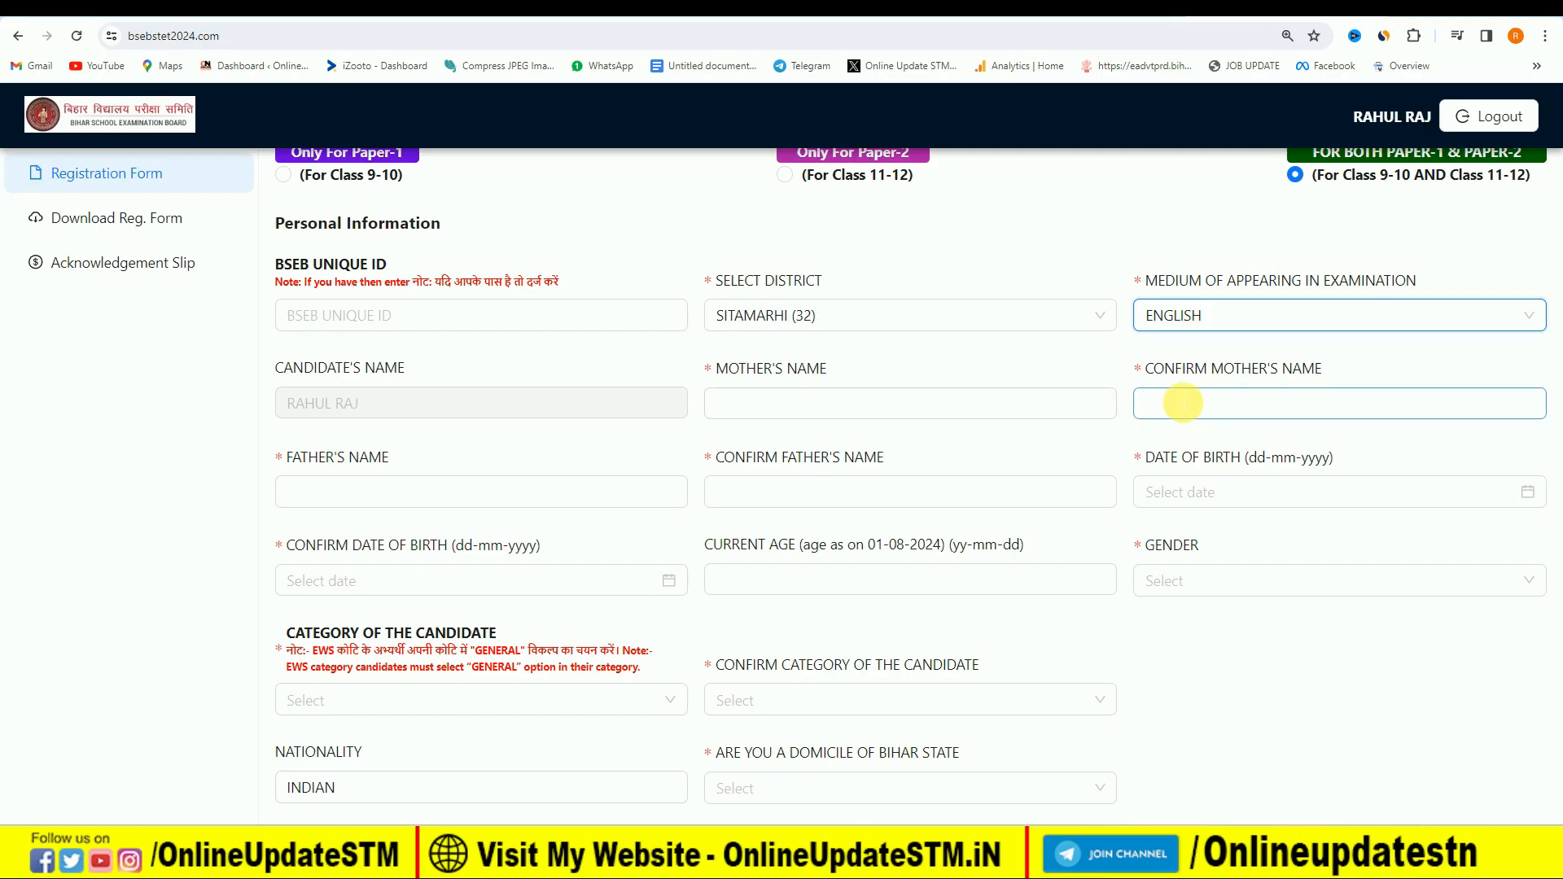
click(412, 492)
click(888, 491)
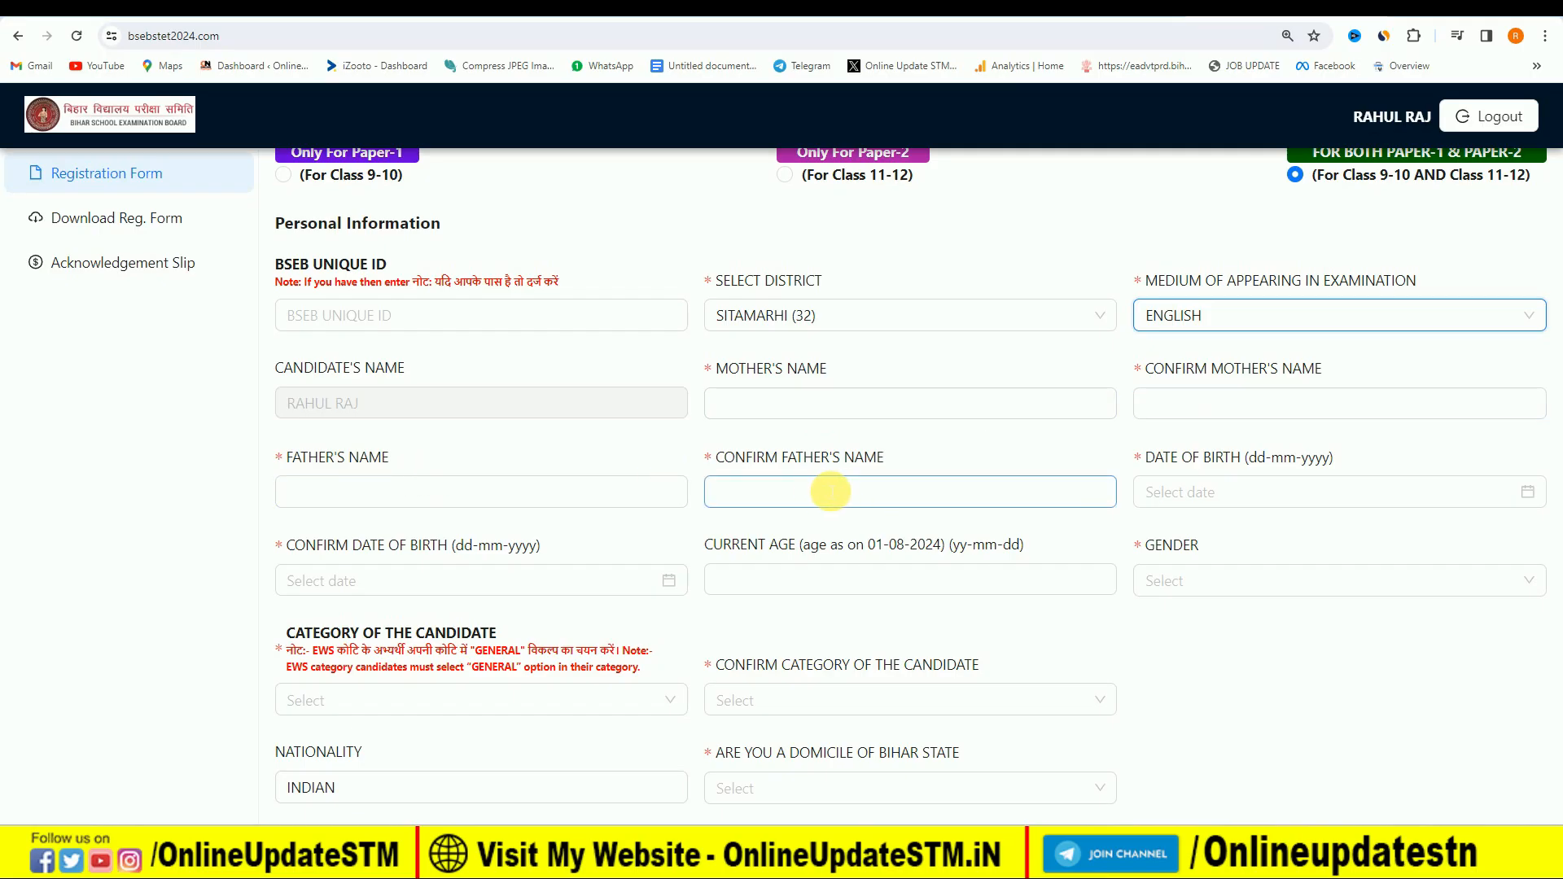
Enter the candidate's date of birth by picking its decade, year, month and day in the calendar.
click(1360, 494)
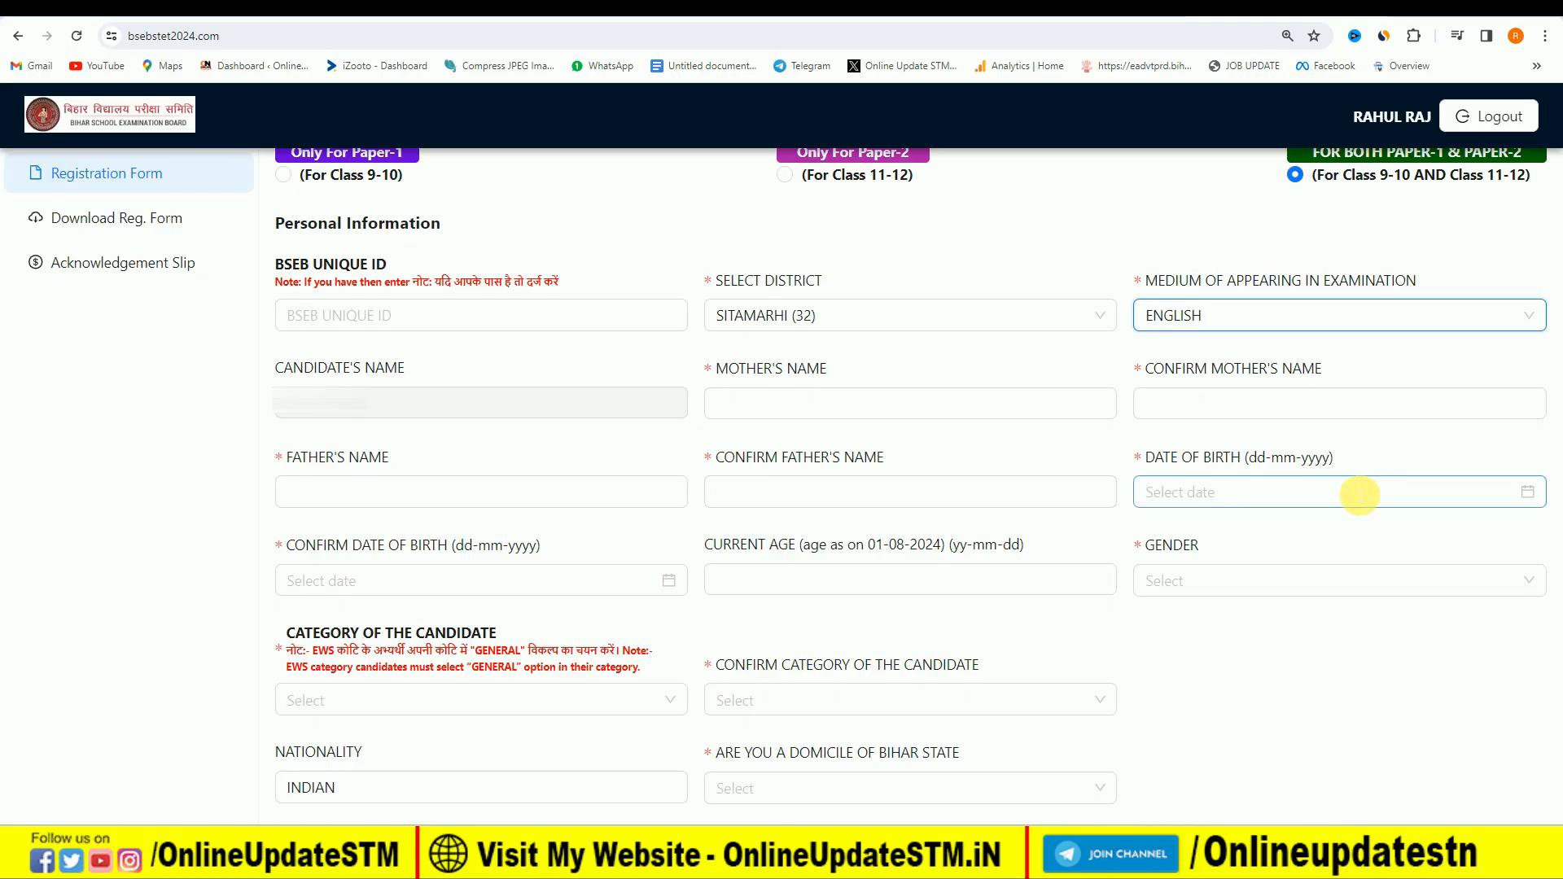
click(1303, 143)
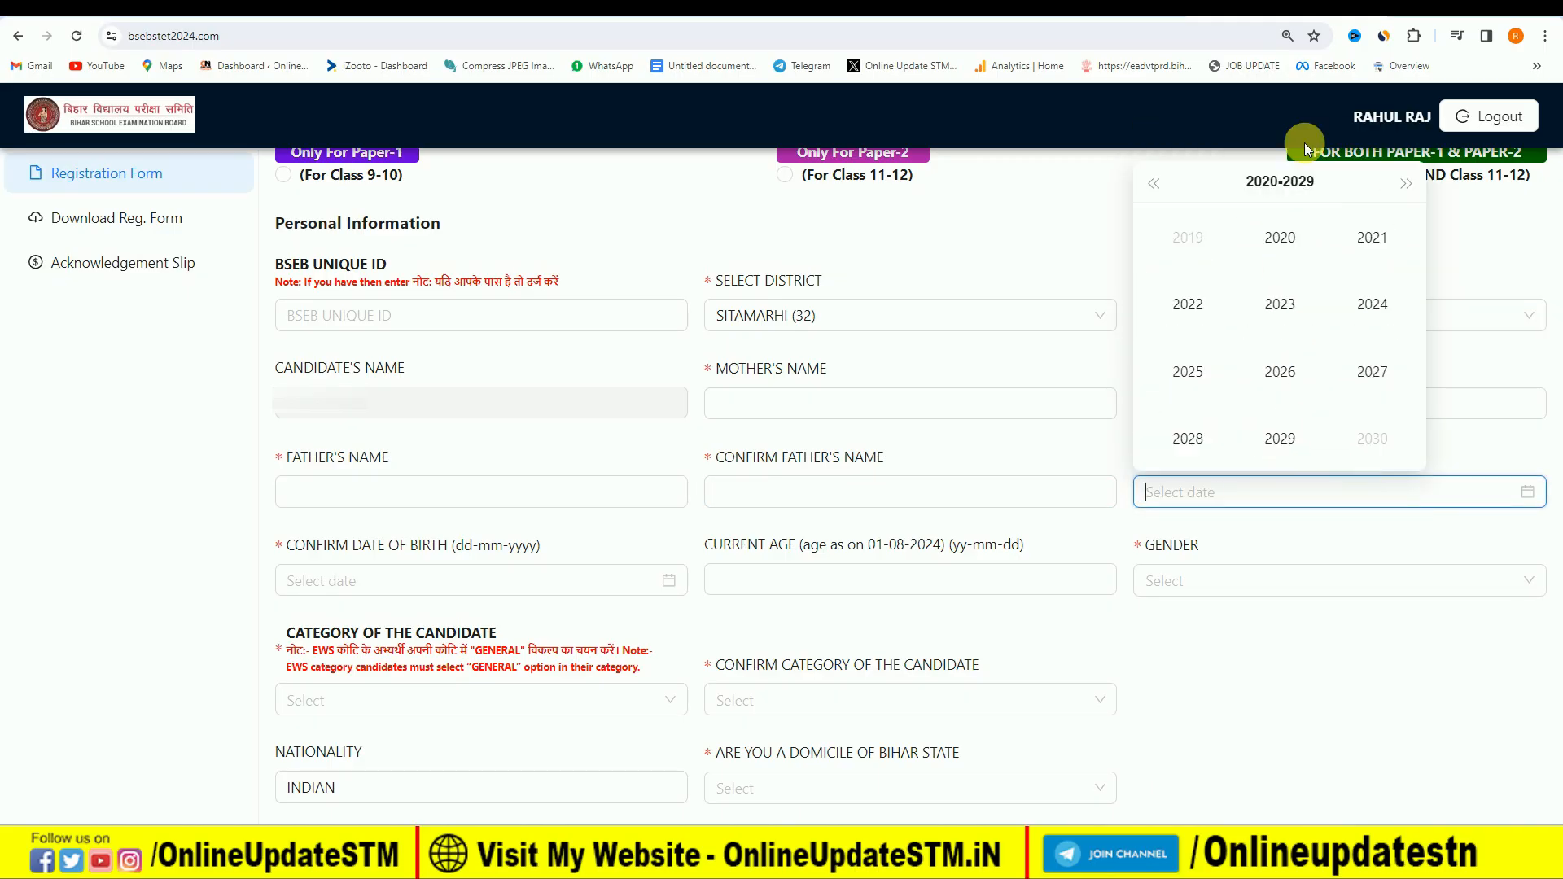
click(1278, 184)
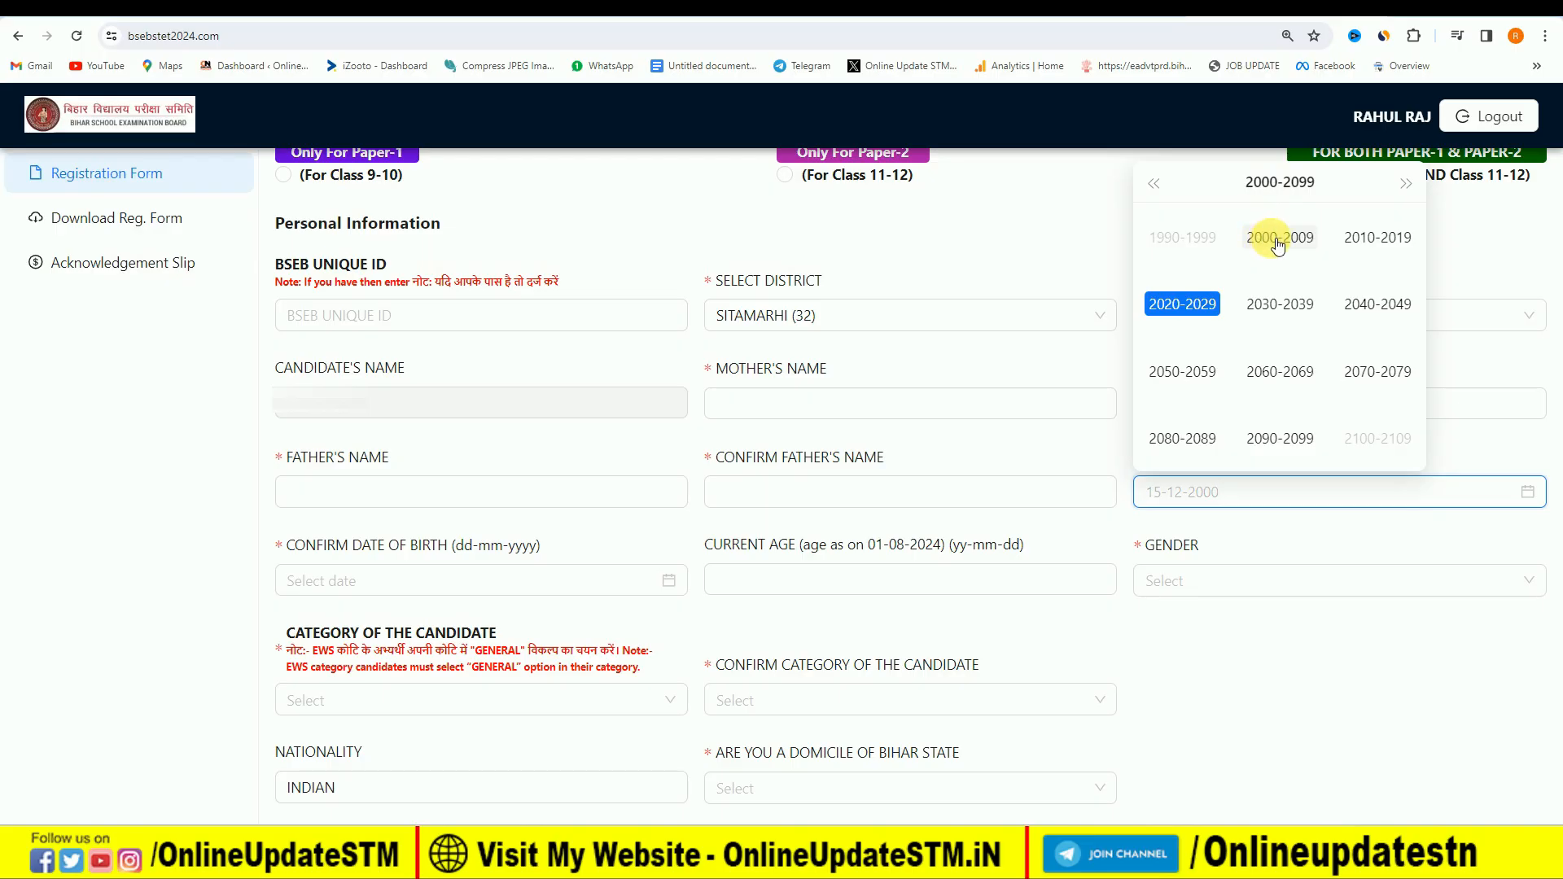
click(1275, 239)
click(1275, 249)
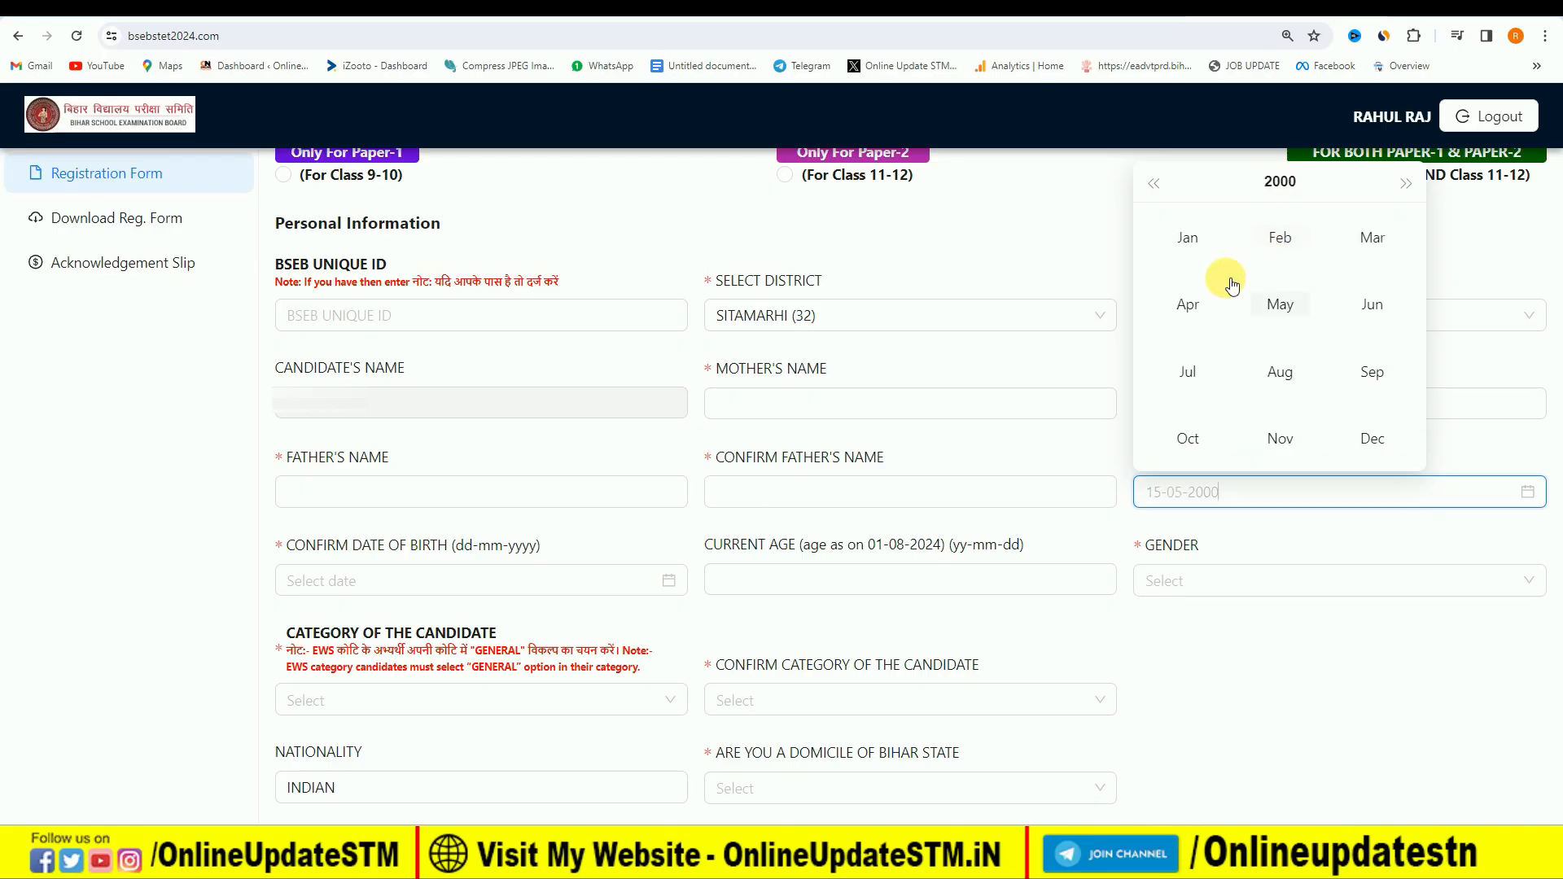
click(1190, 239)
click(1281, 261)
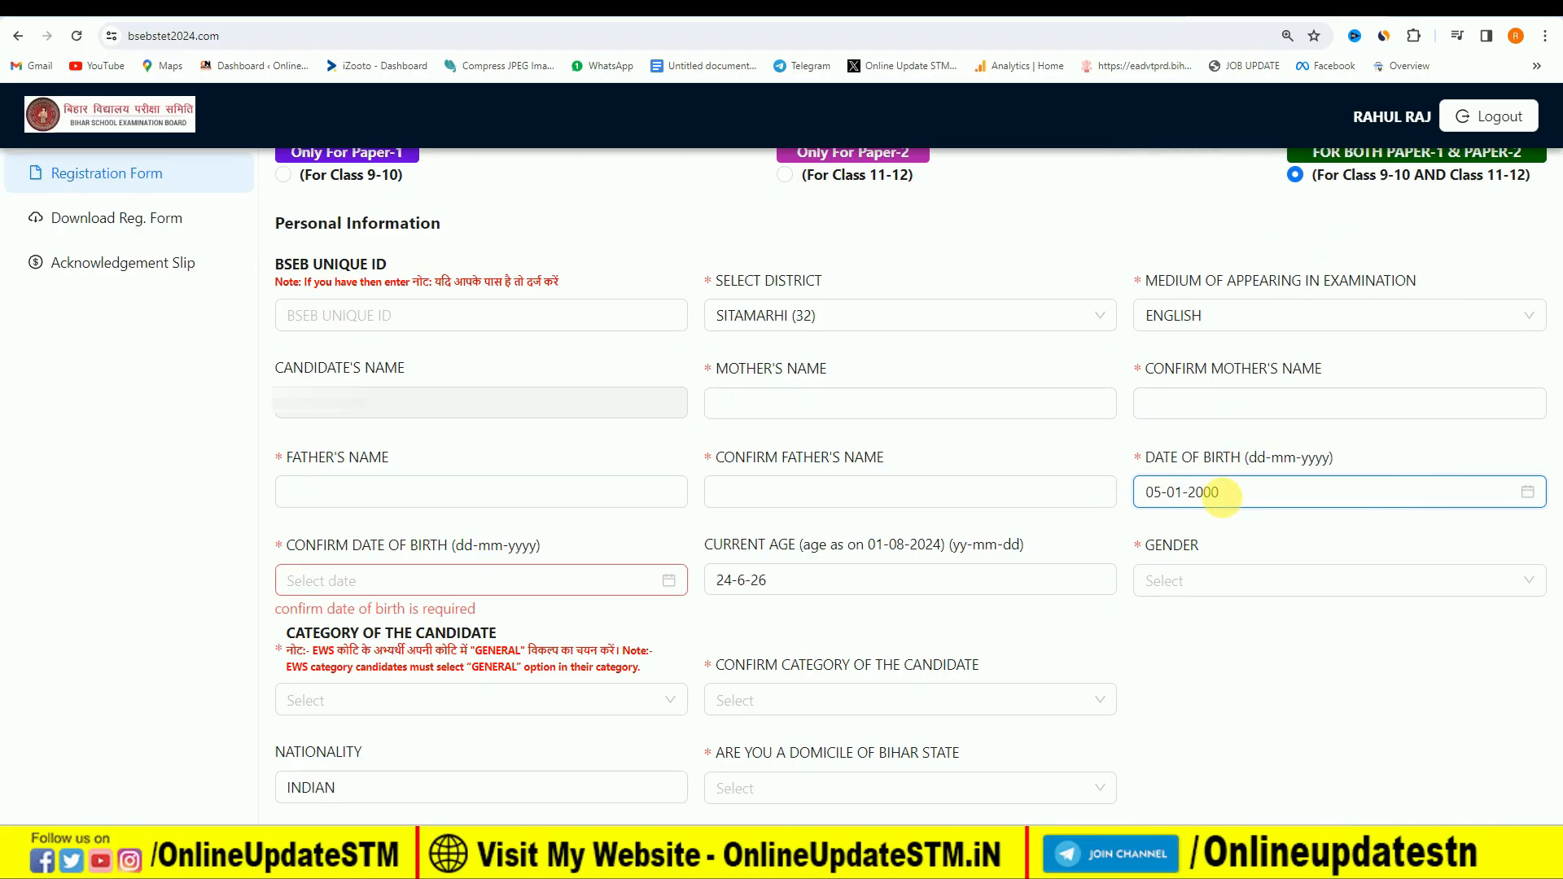
Fill in the date of birth confirmation with the same date as the candidate's date of birth.
click(644, 593)
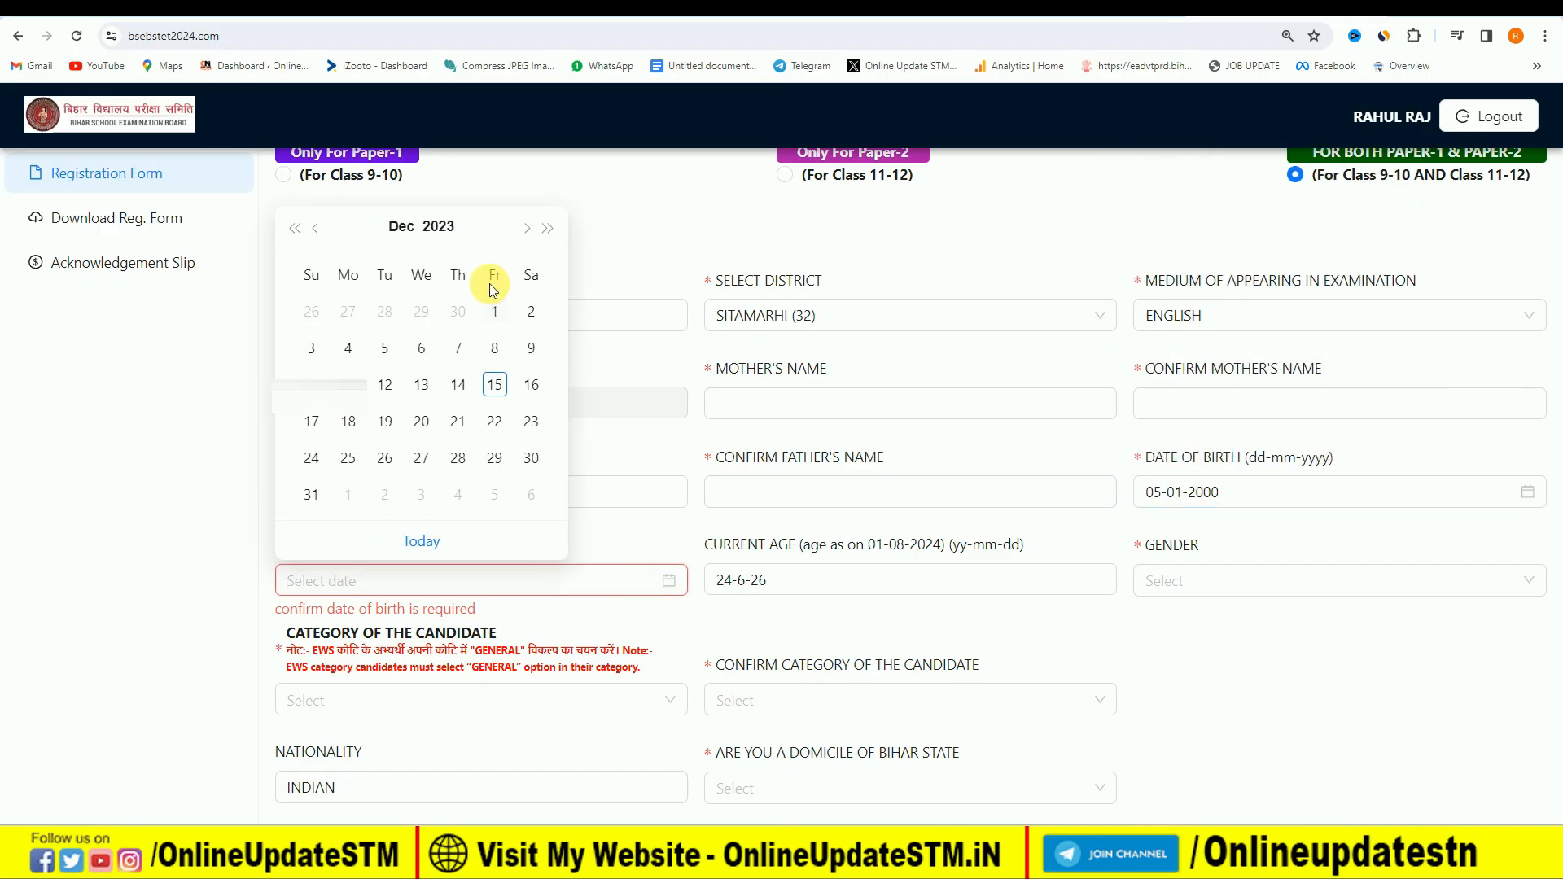
click(439, 220)
click(426, 270)
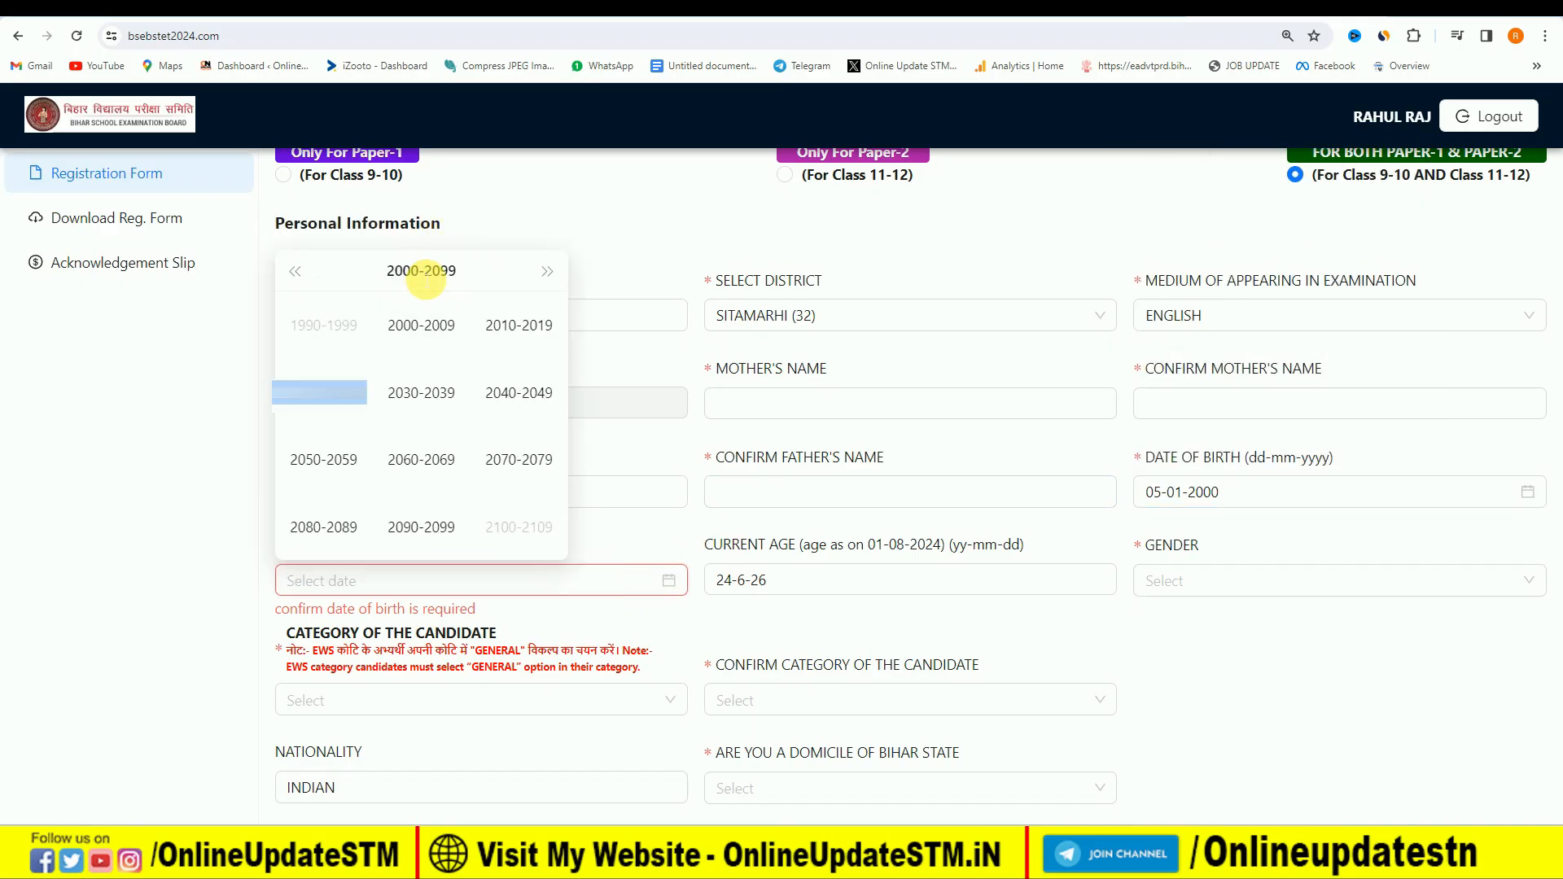
click(421, 328)
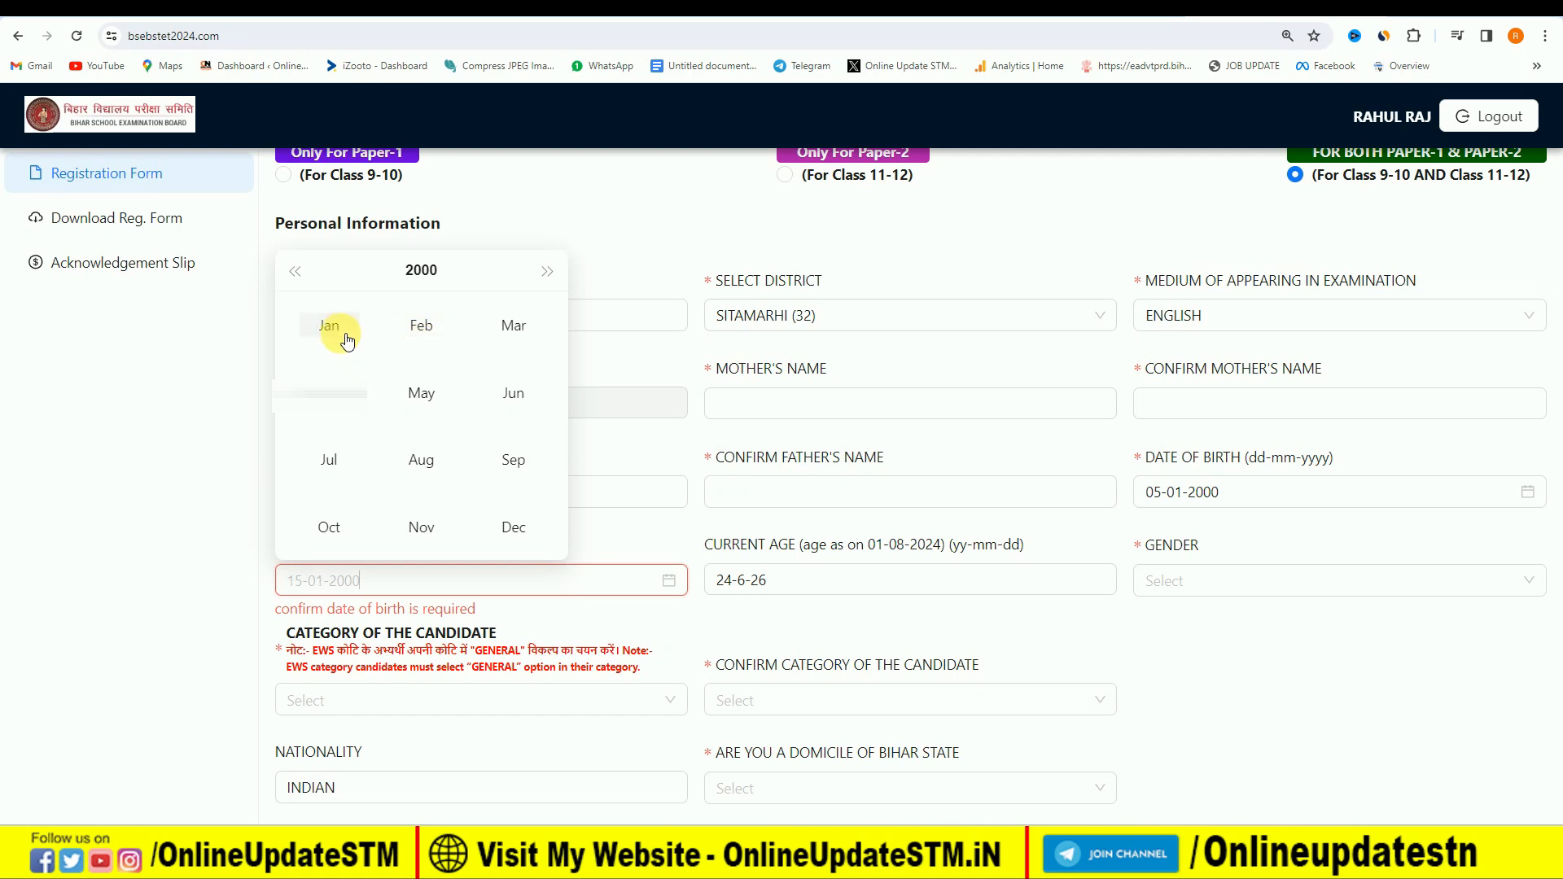
click(338, 329)
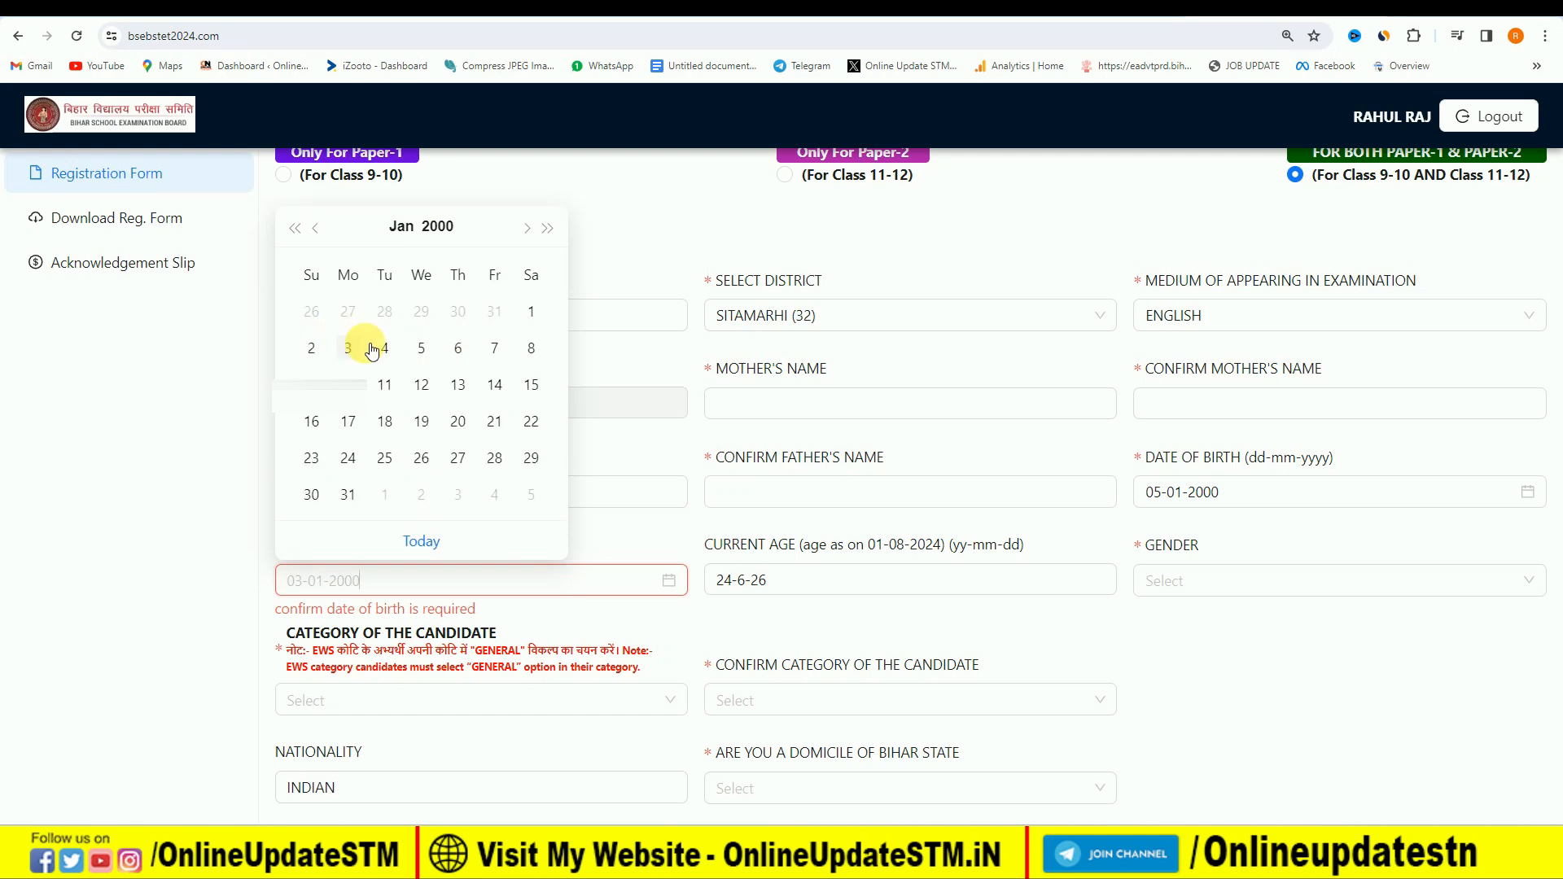
click(429, 345)
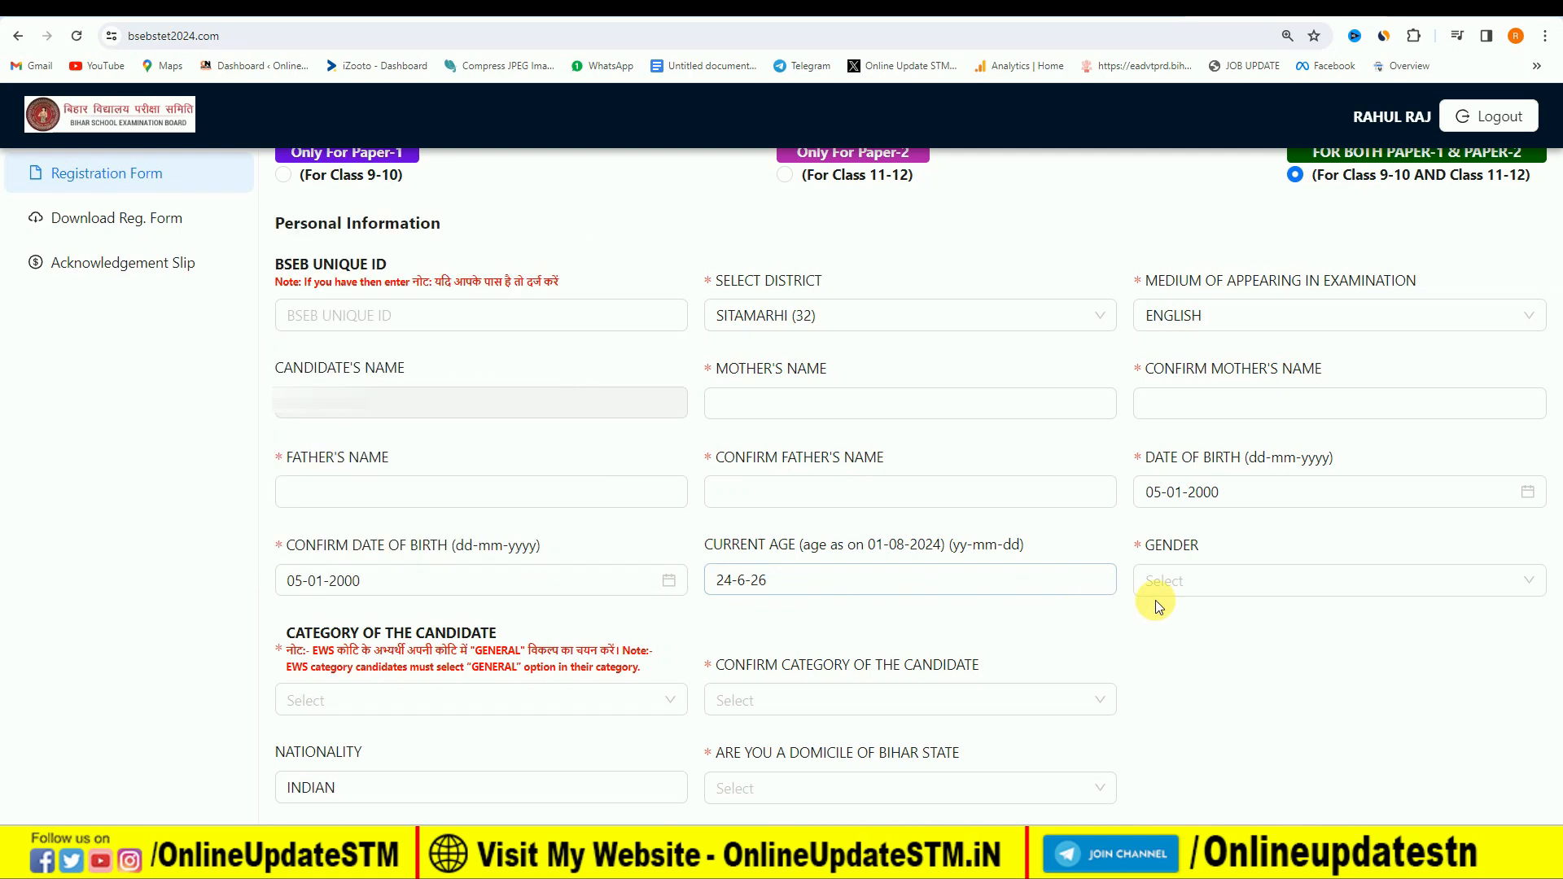
Set the gender to MALE and both the candidate's category and its confirmation to BC.
click(1234, 590)
click(1220, 623)
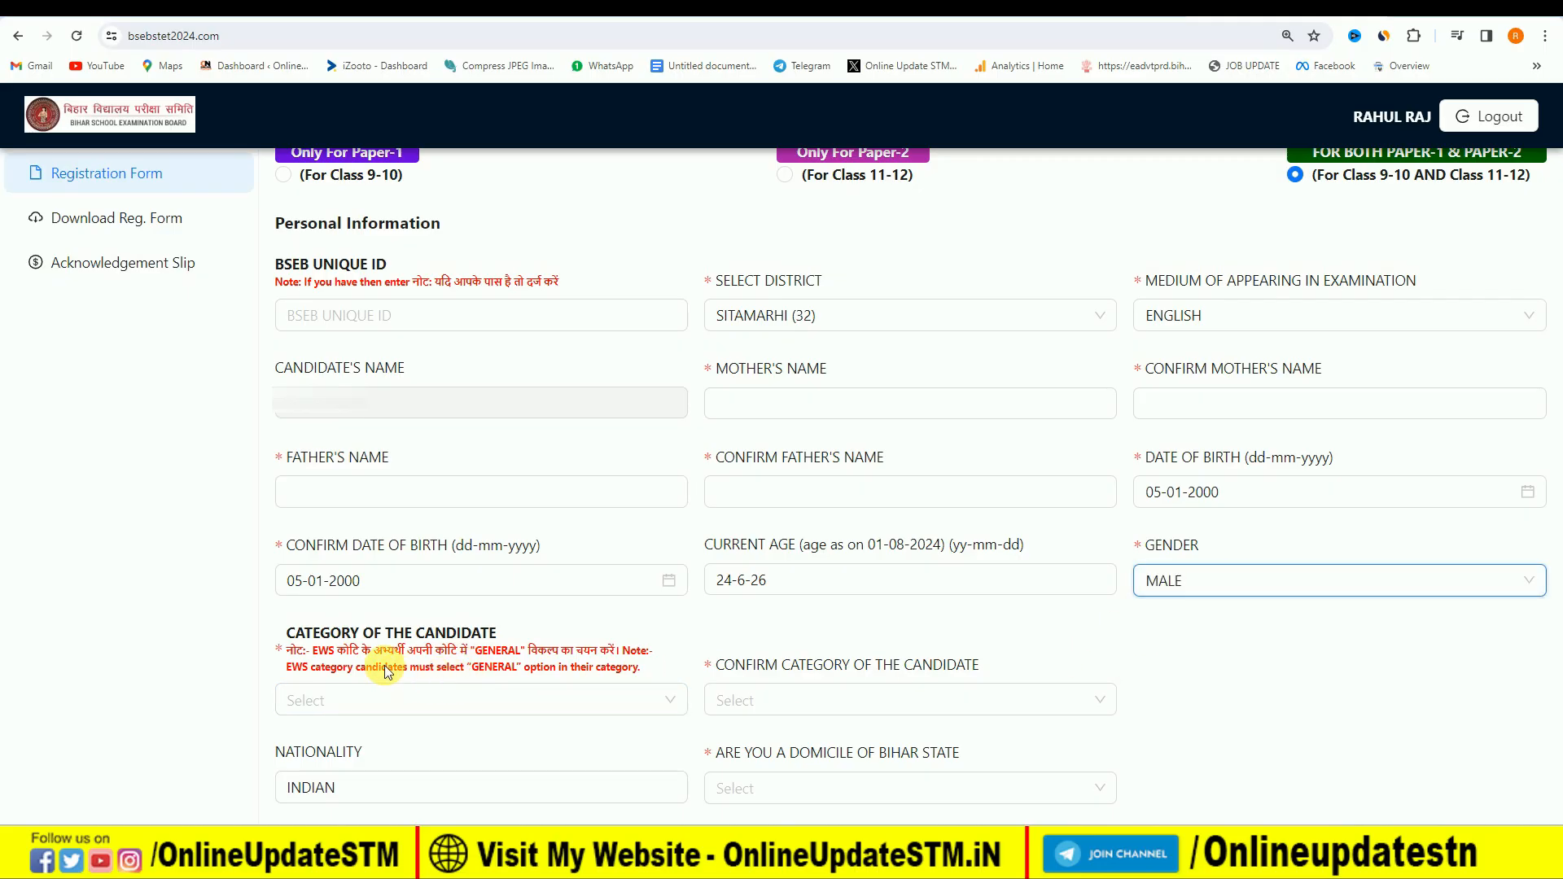
click(523, 707)
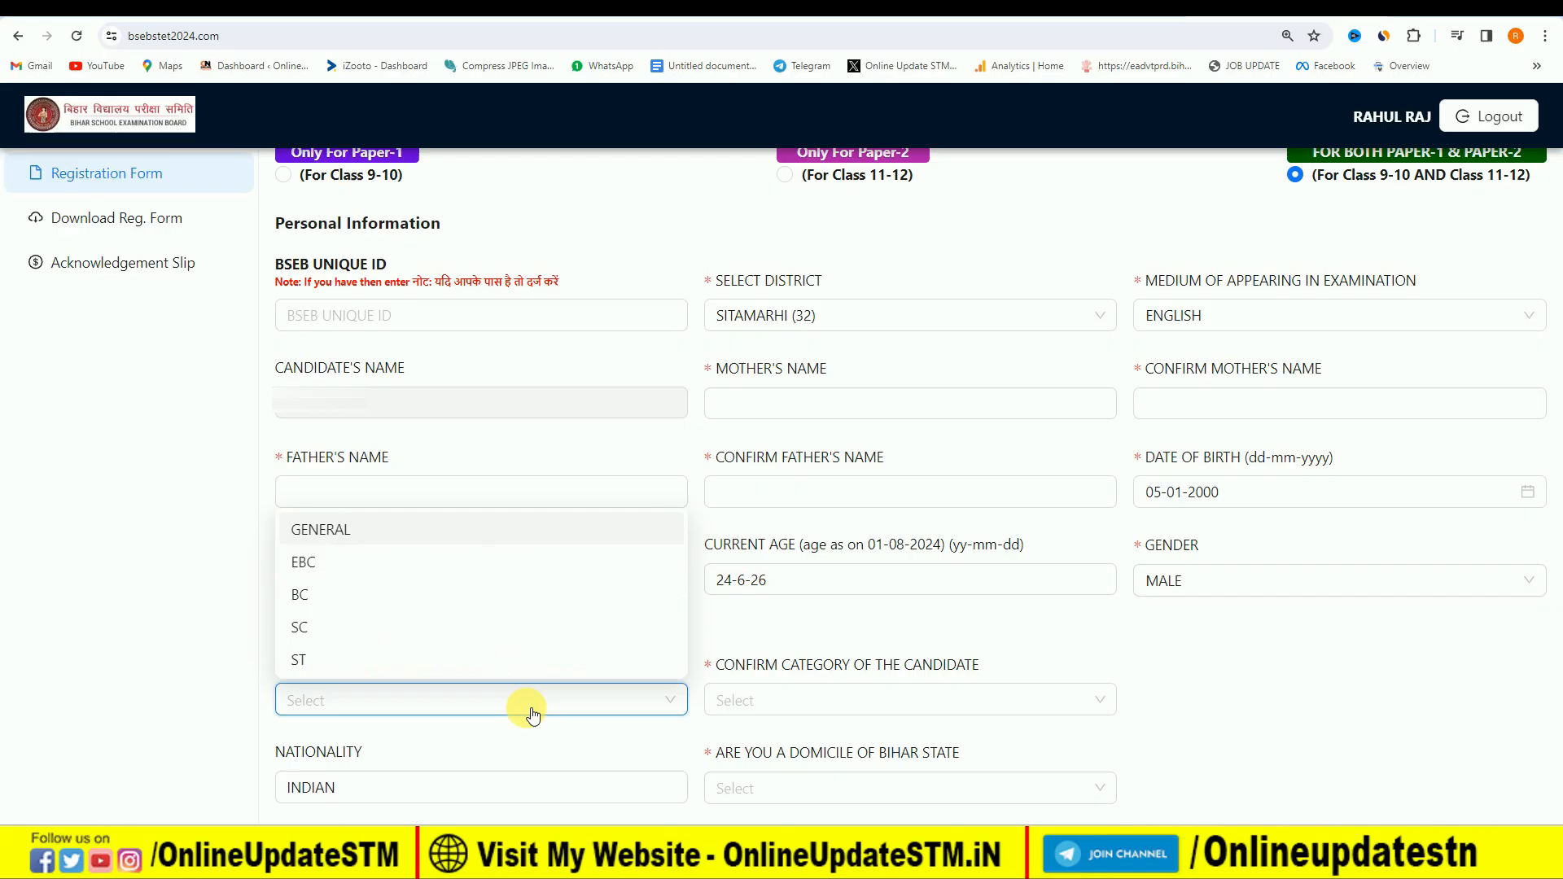
click(433, 596)
click(824, 701)
click(782, 599)
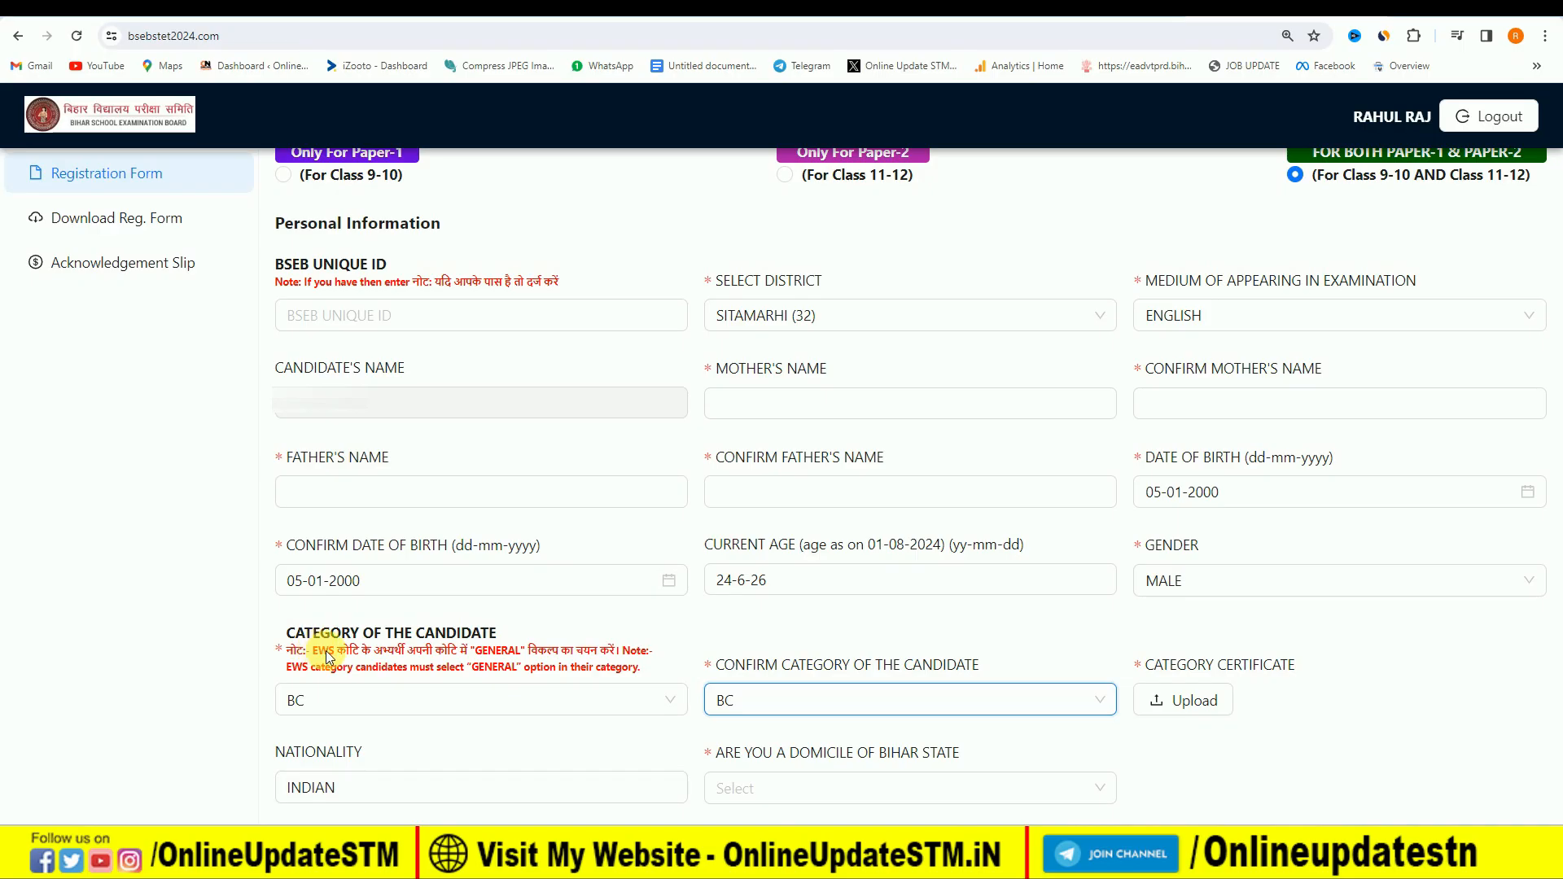
click(356, 705)
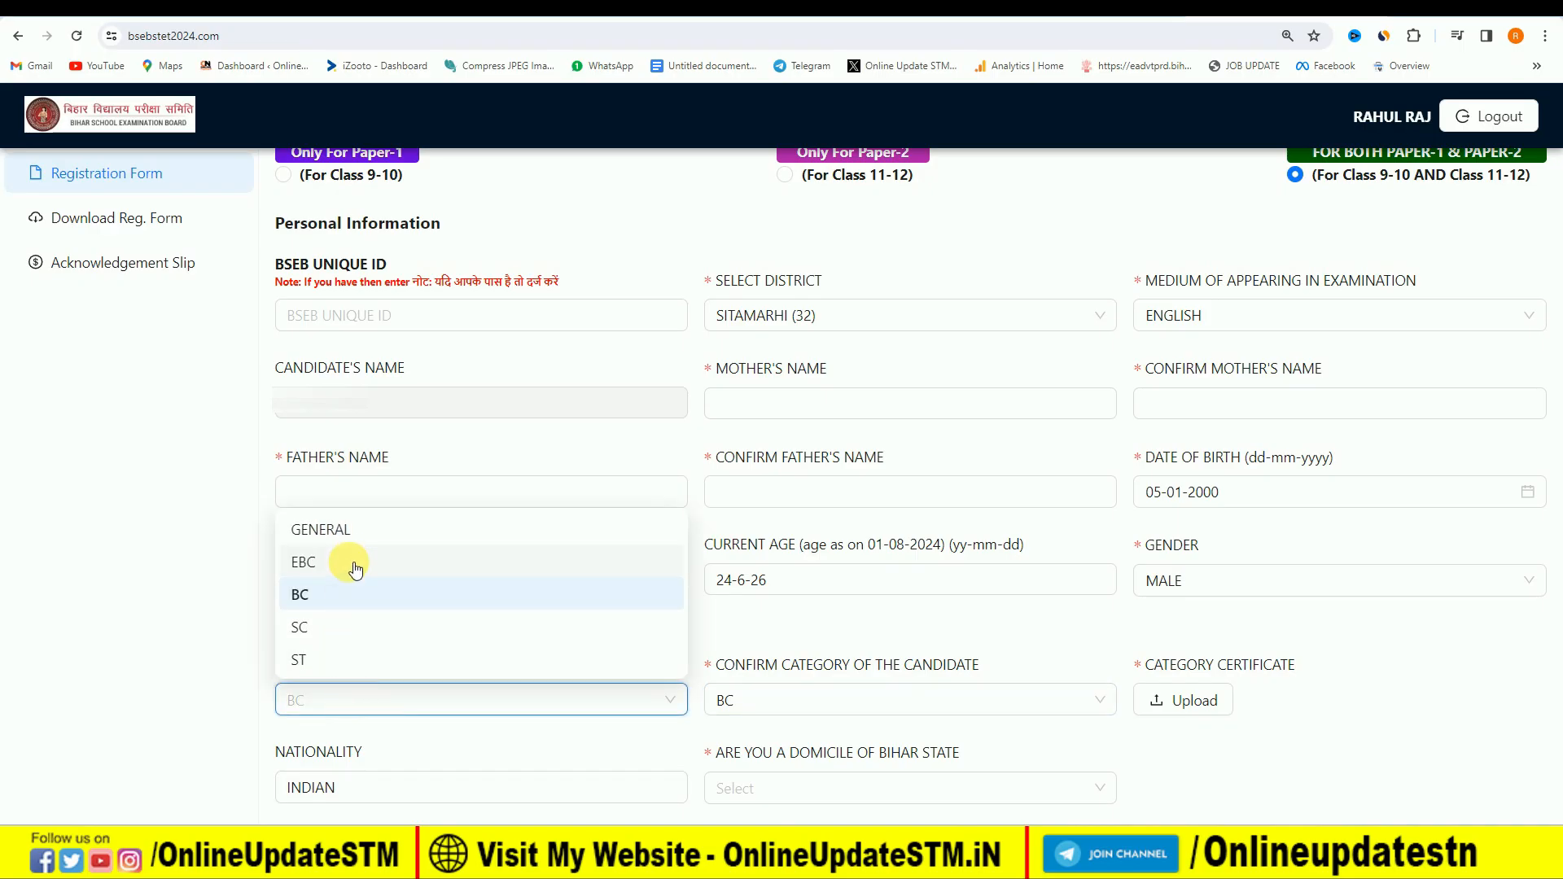
click(170, 570)
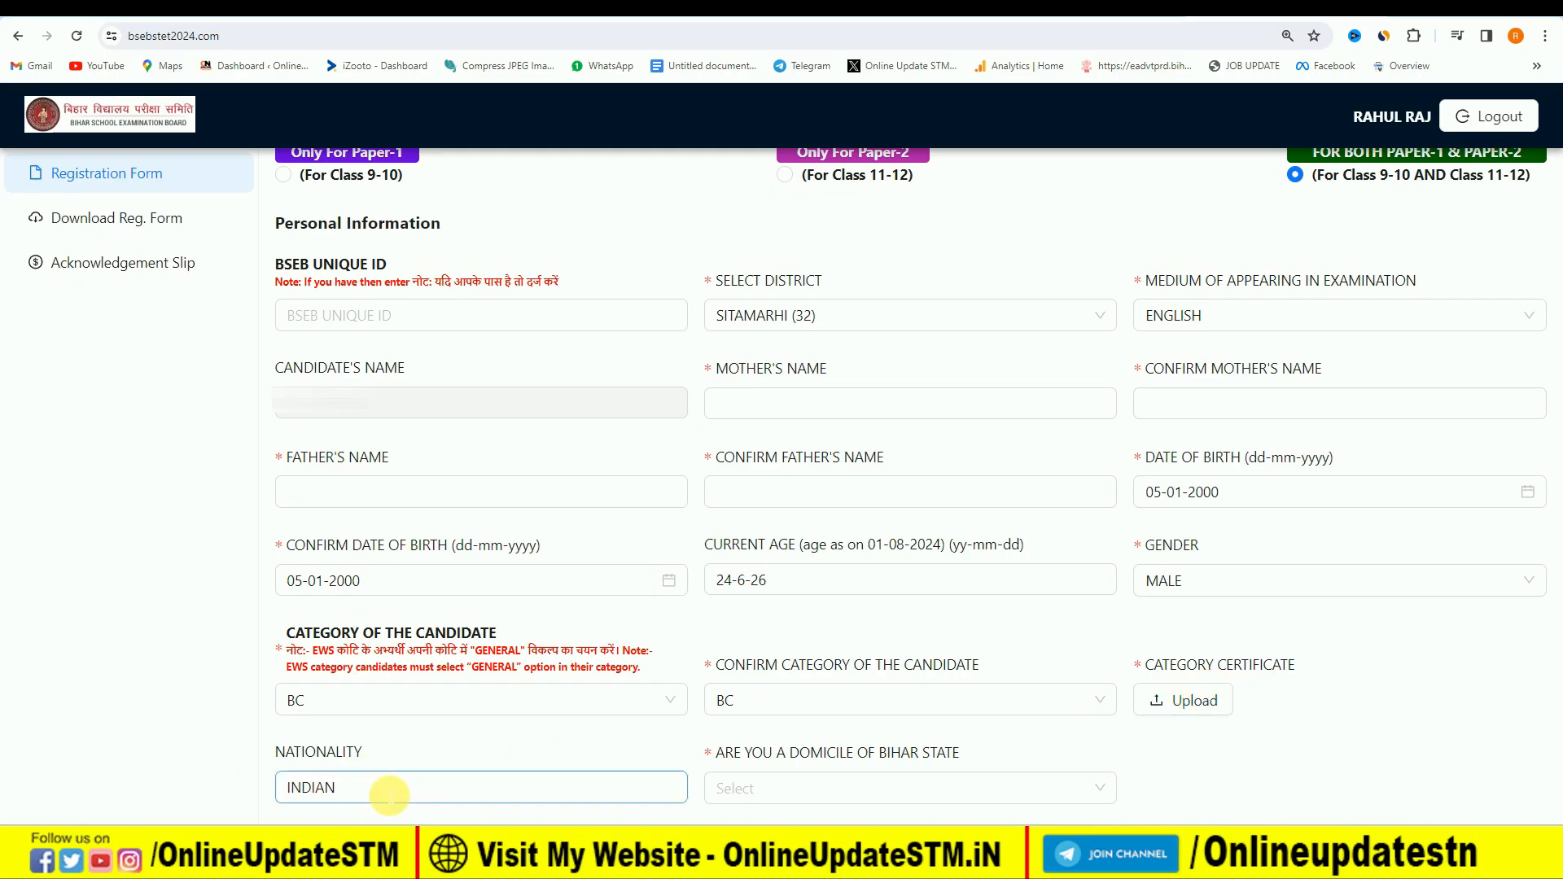
Try both YES and NO for the Bihar State domicile question and leave the answer set to YES.
click(847, 802)
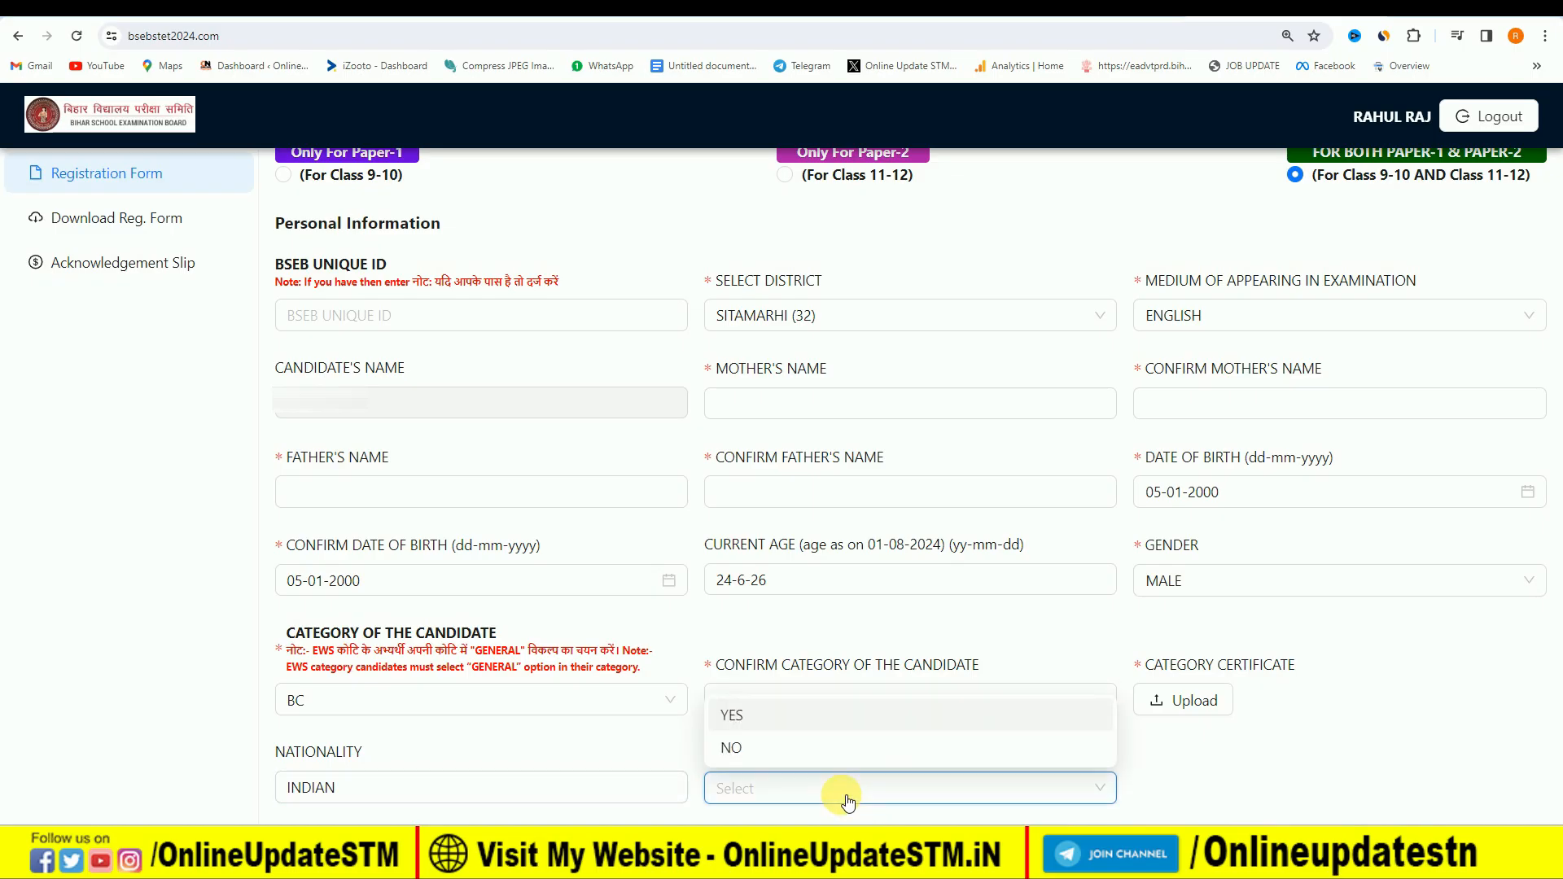
click(783, 724)
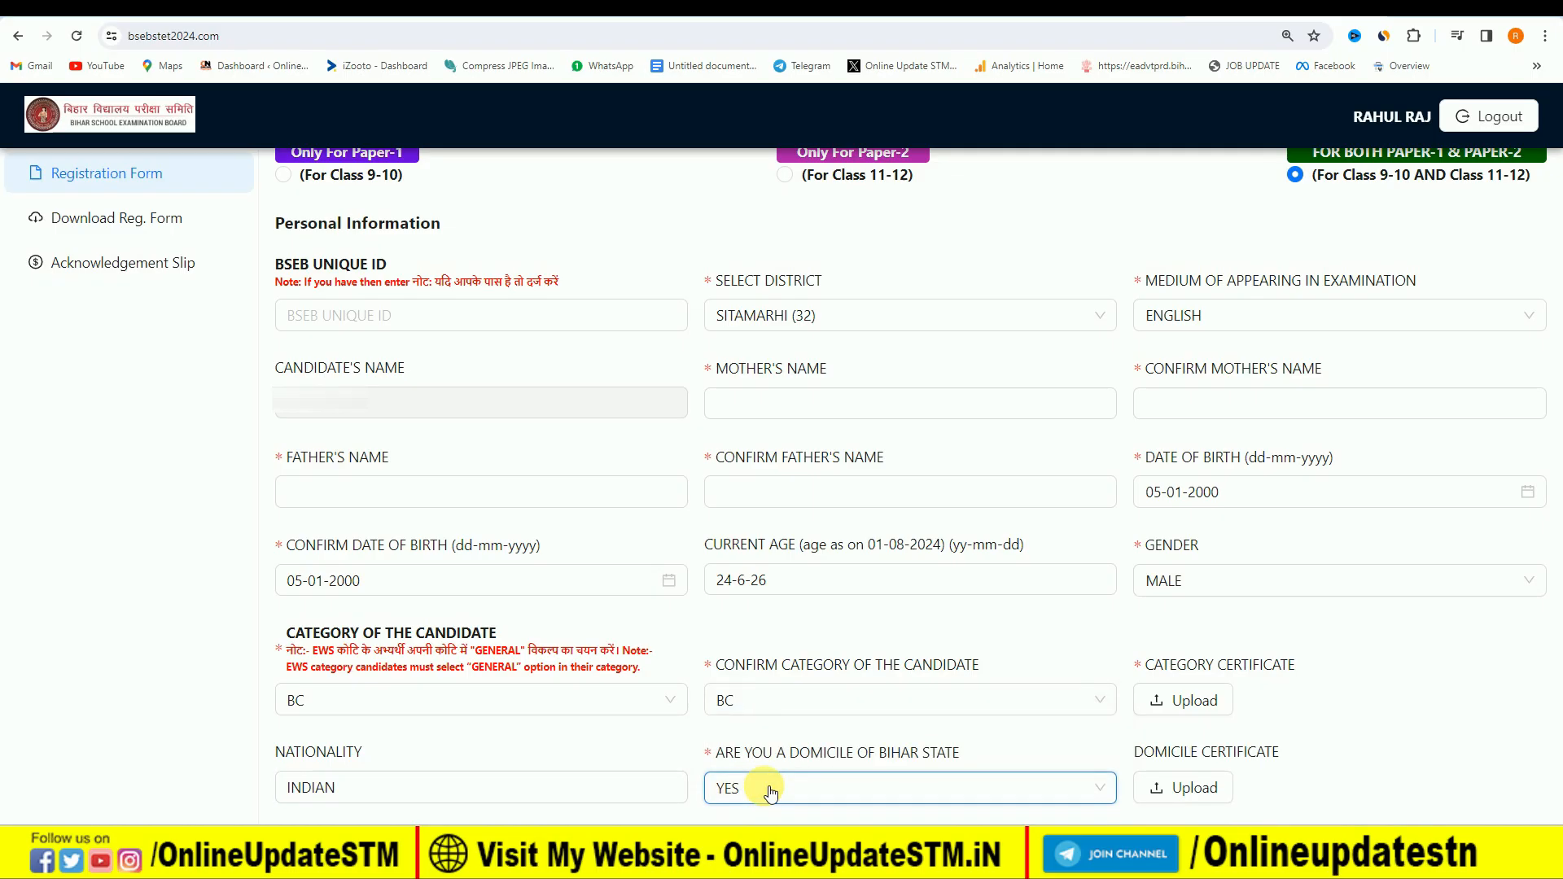
click(794, 791)
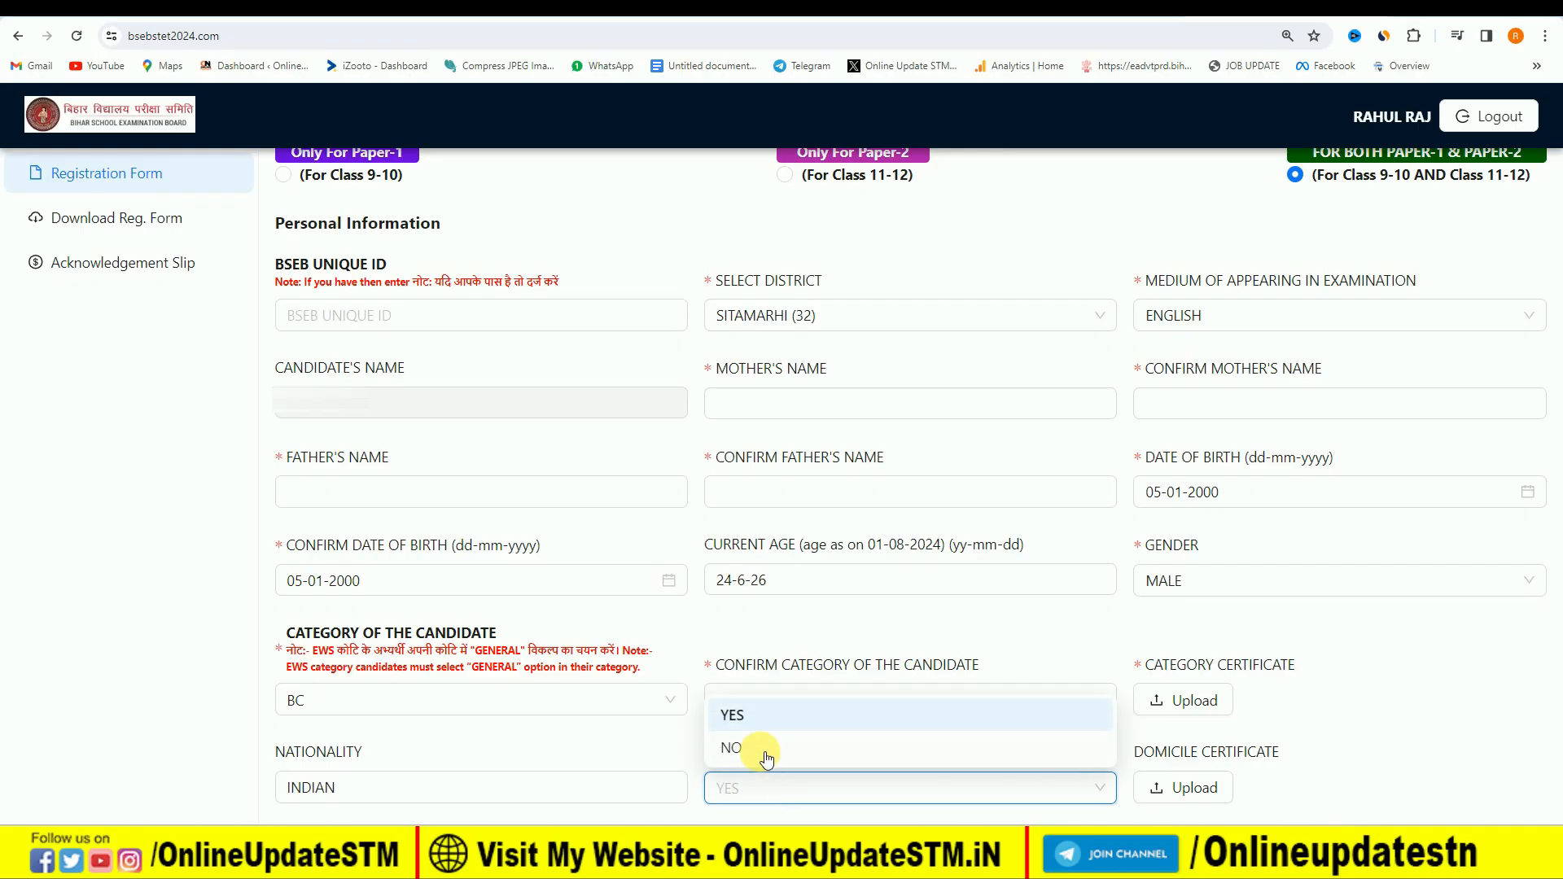
click(750, 743)
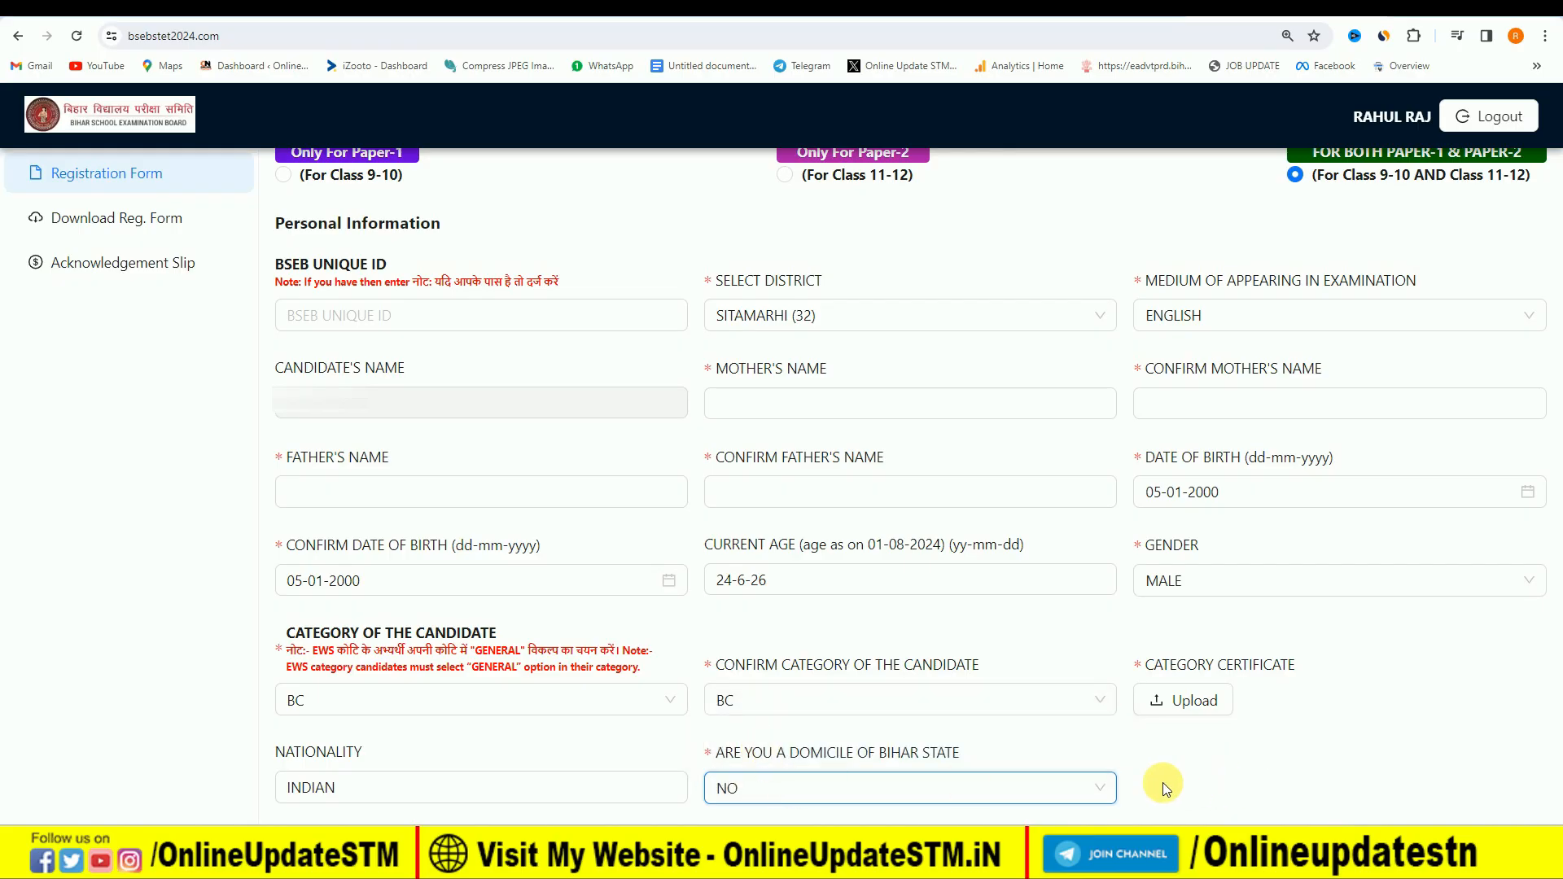
click(1097, 788)
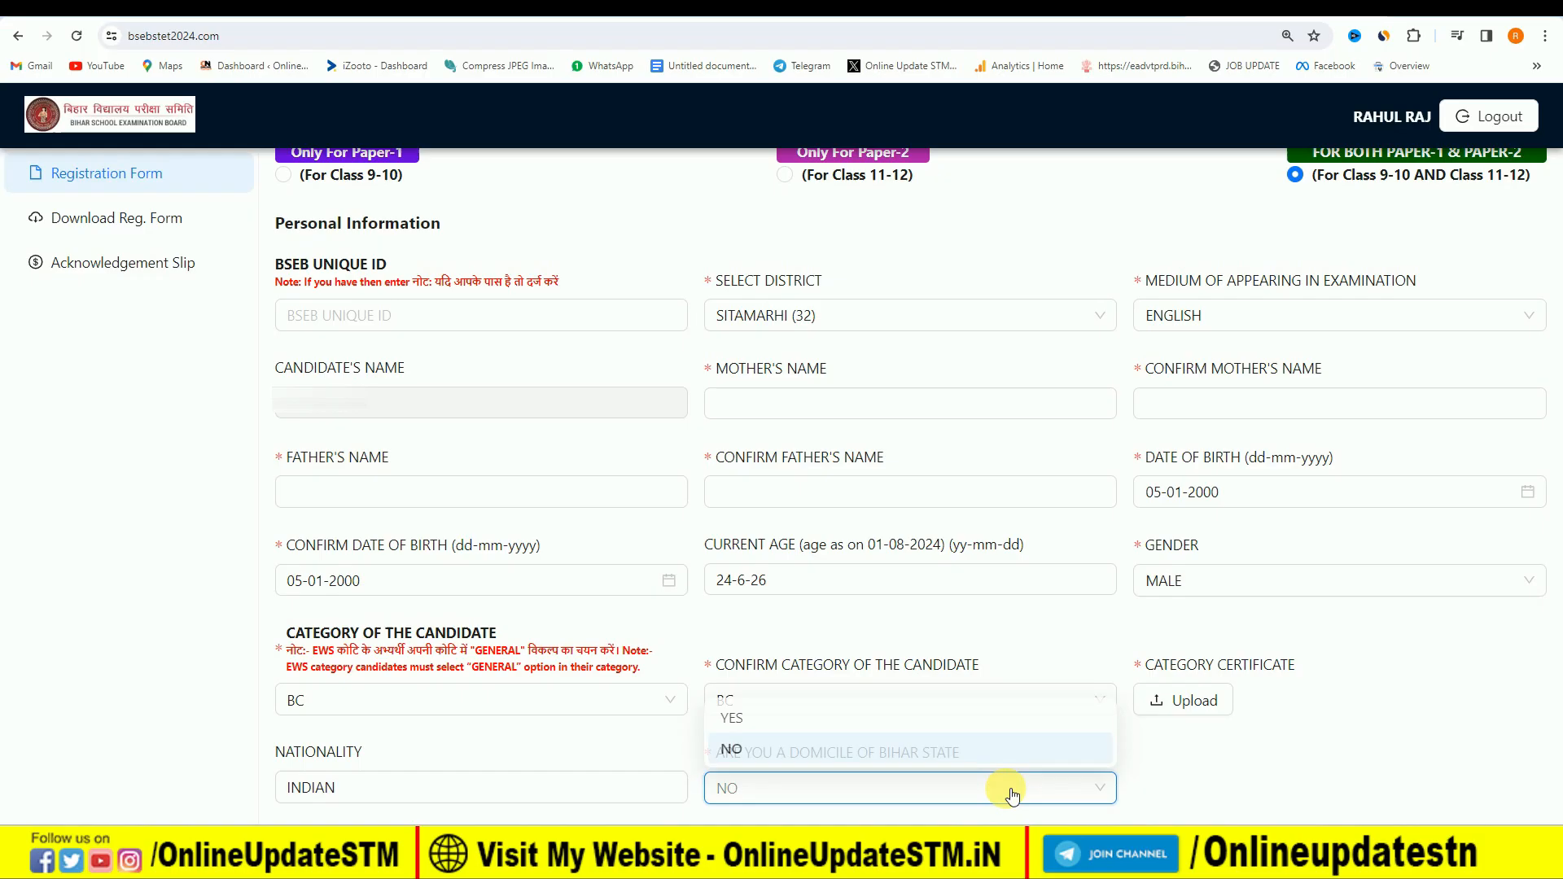
click(833, 716)
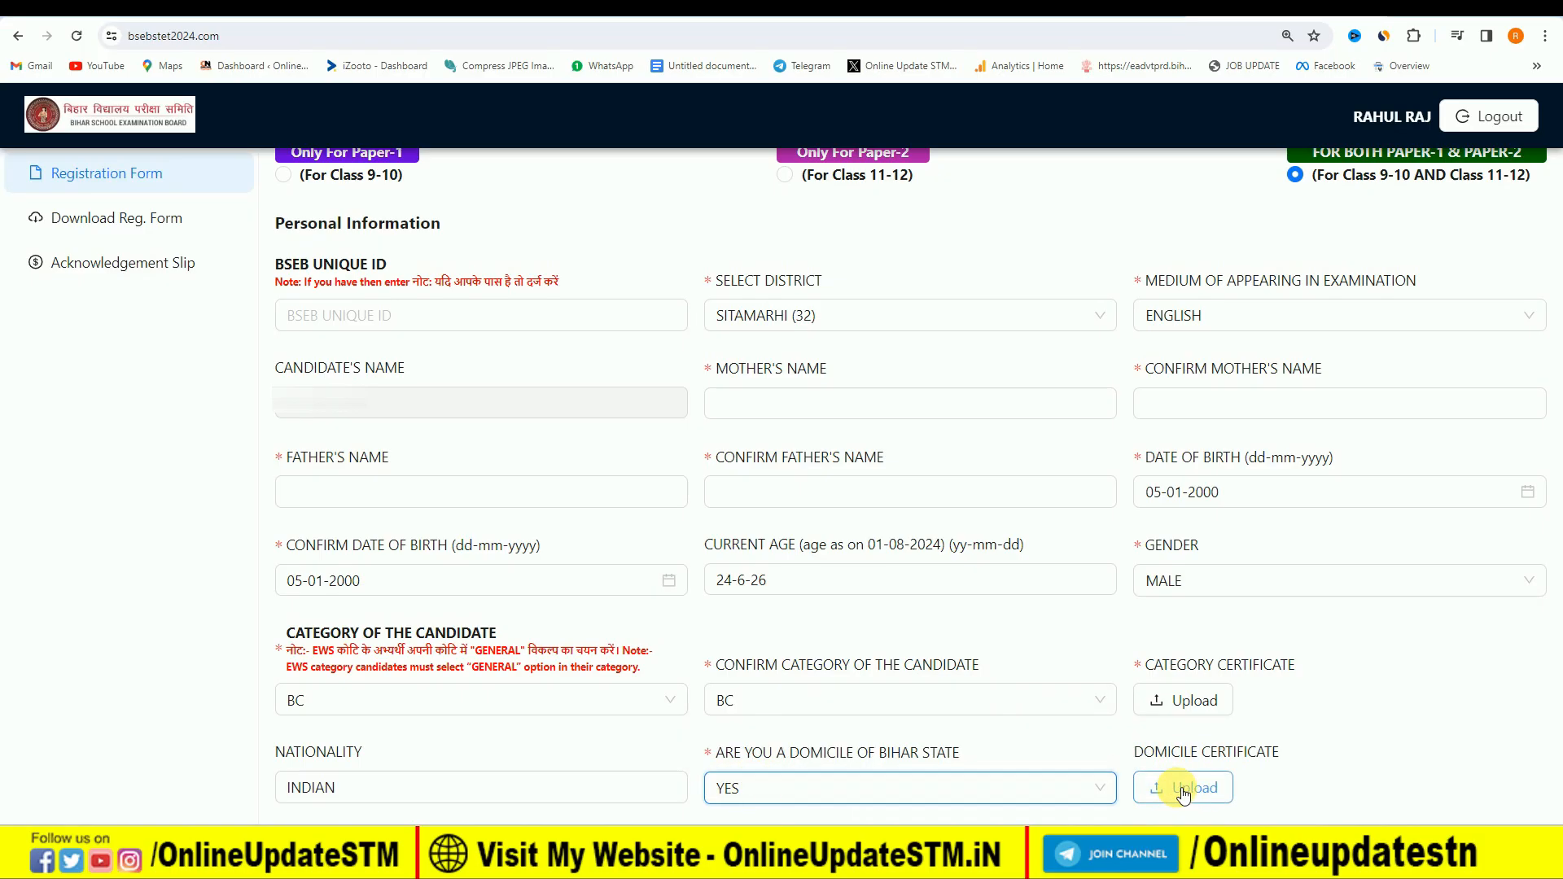
Set both the differently abled category and the ex-service man questions to NO.
scroll(535, 267, down, 8)
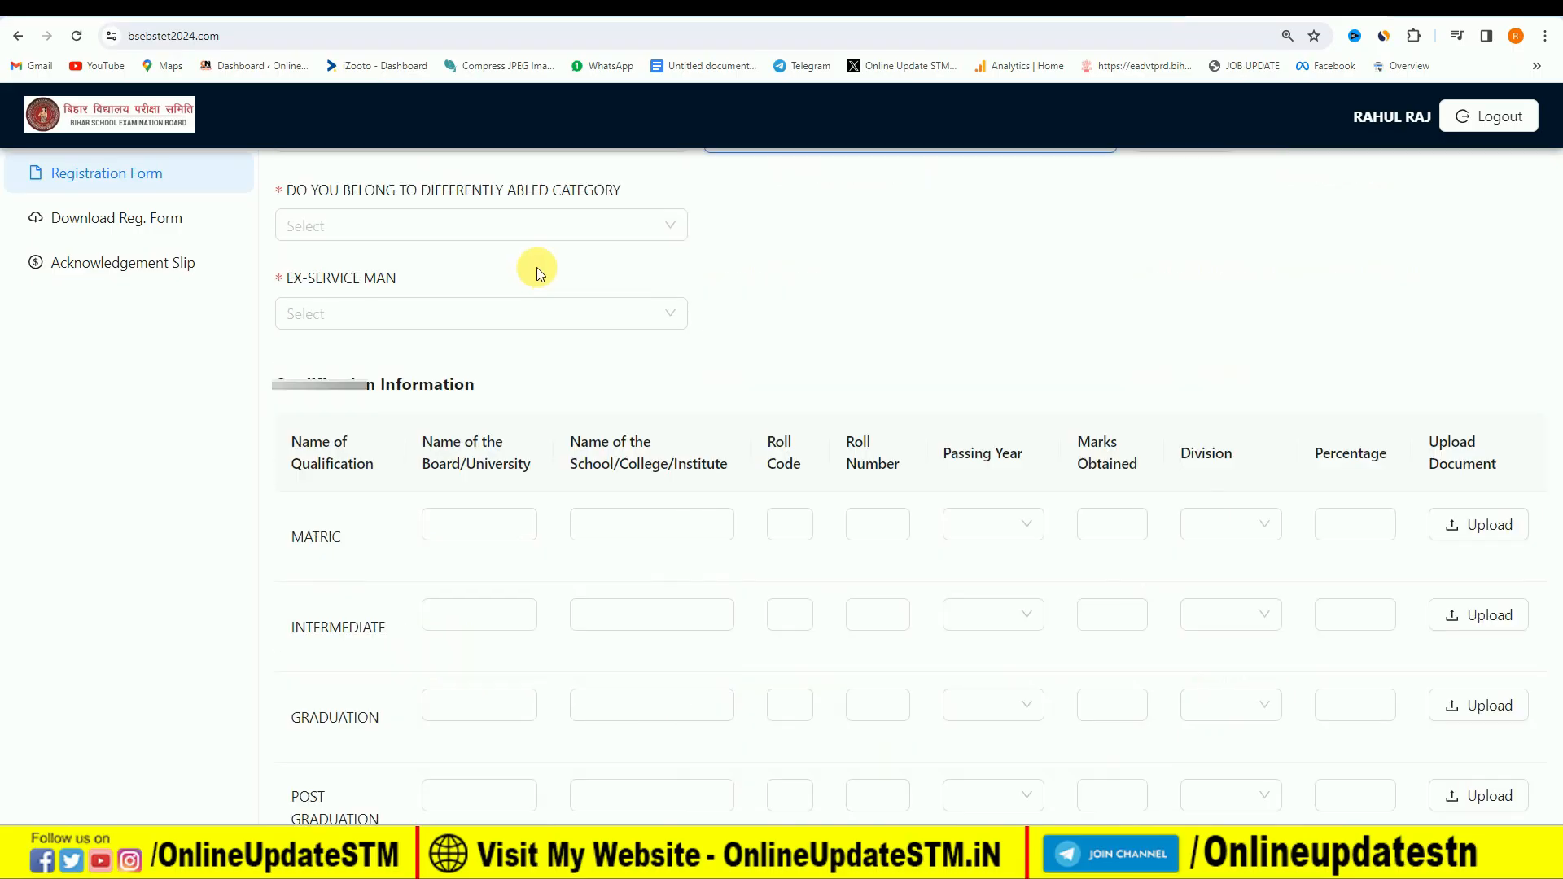
click(518, 243)
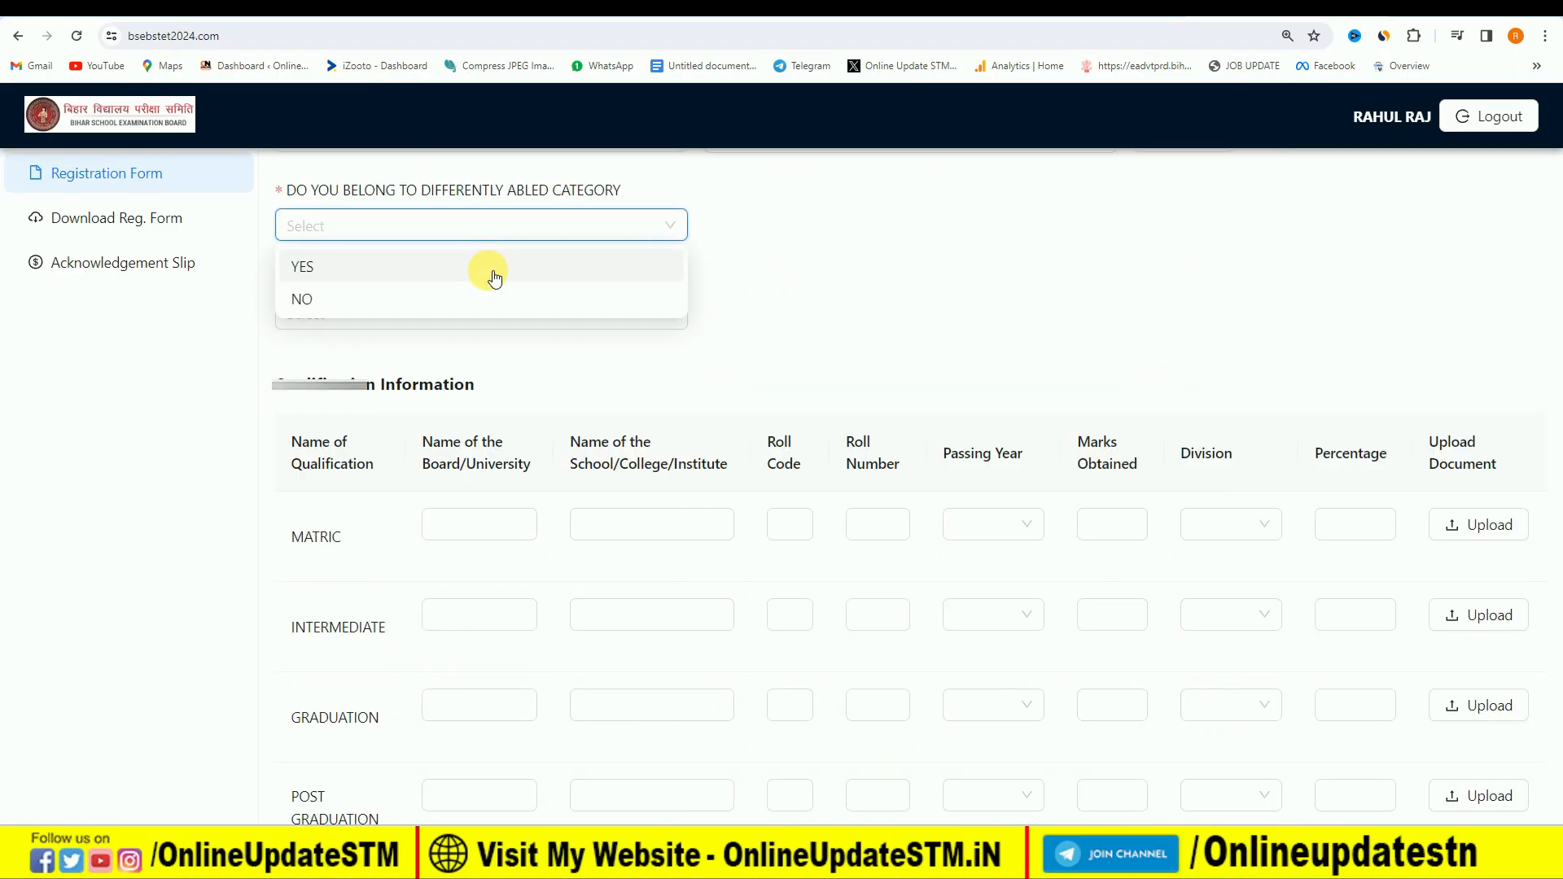
click(435, 307)
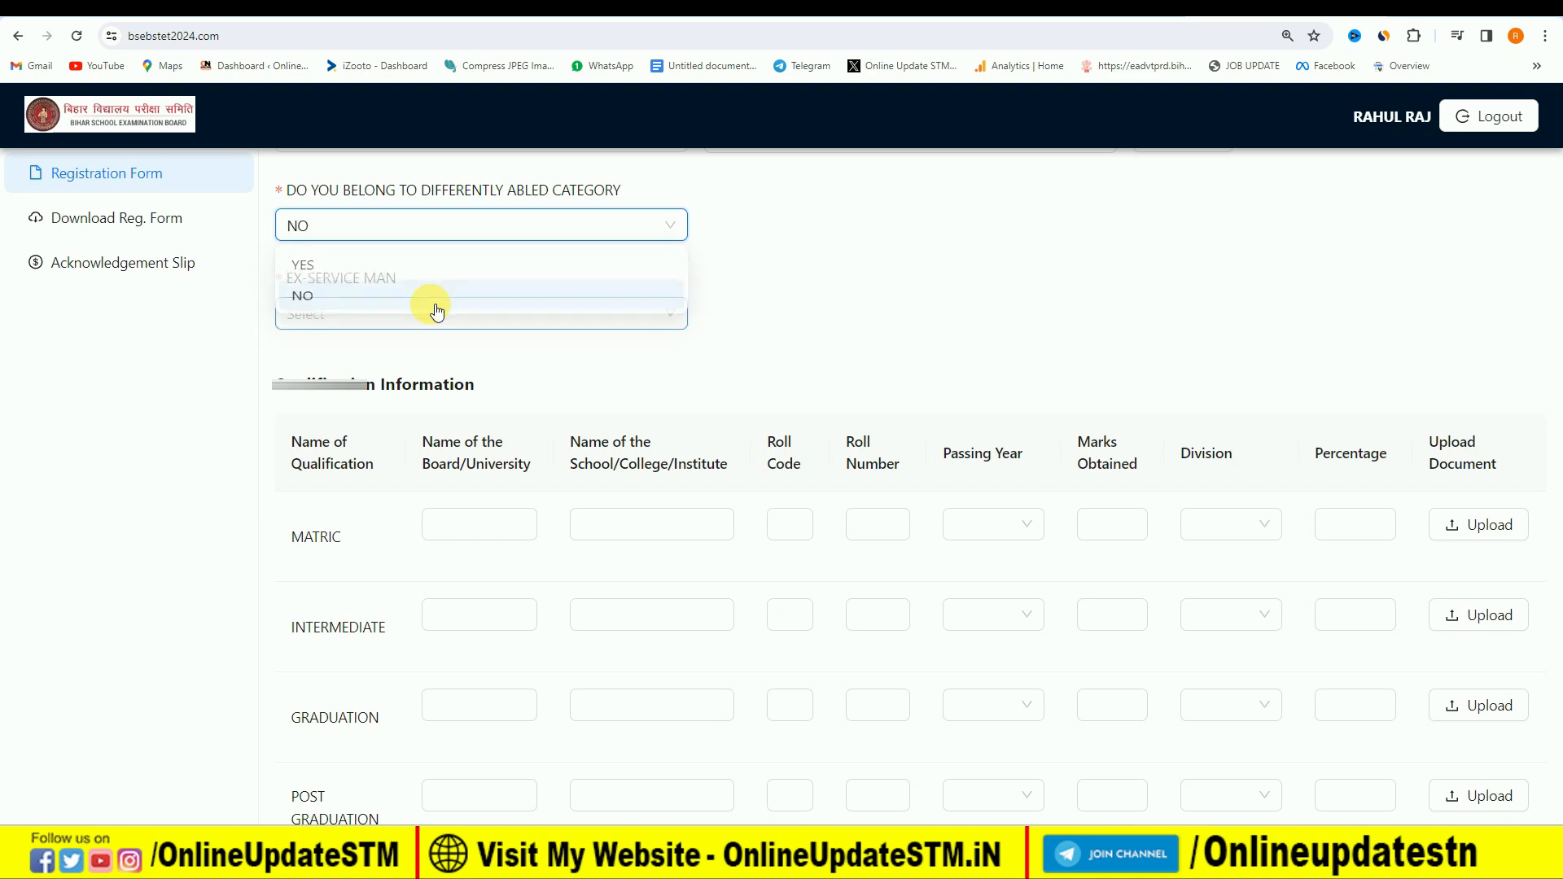
click(436, 316)
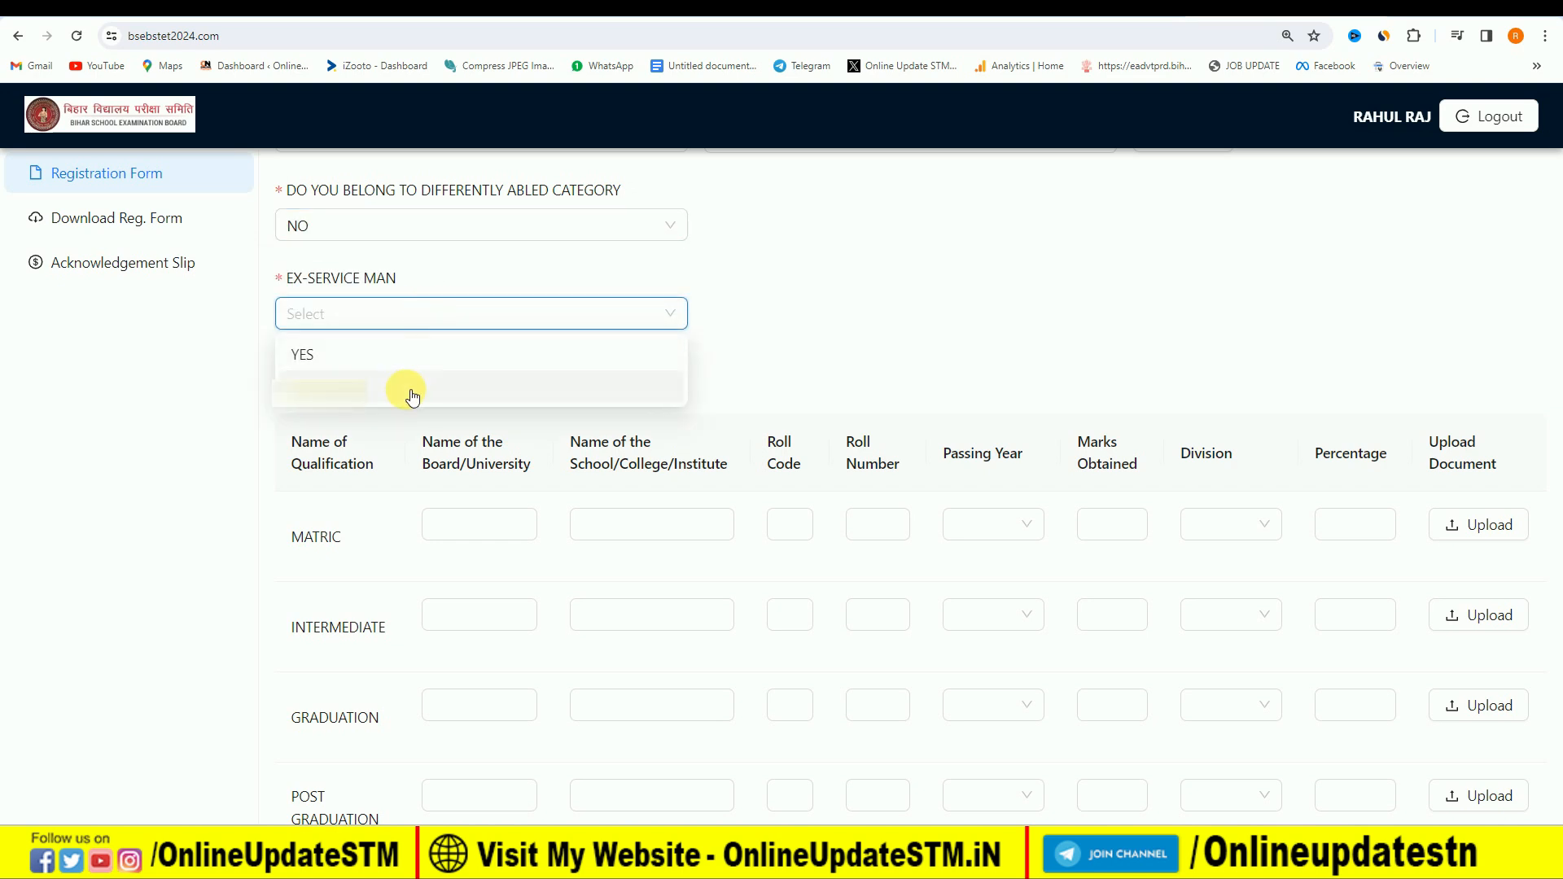
click(412, 392)
Begin the MATRIC row of the qualification information at its board/university name field.
scroll(529, 409, down, 3)
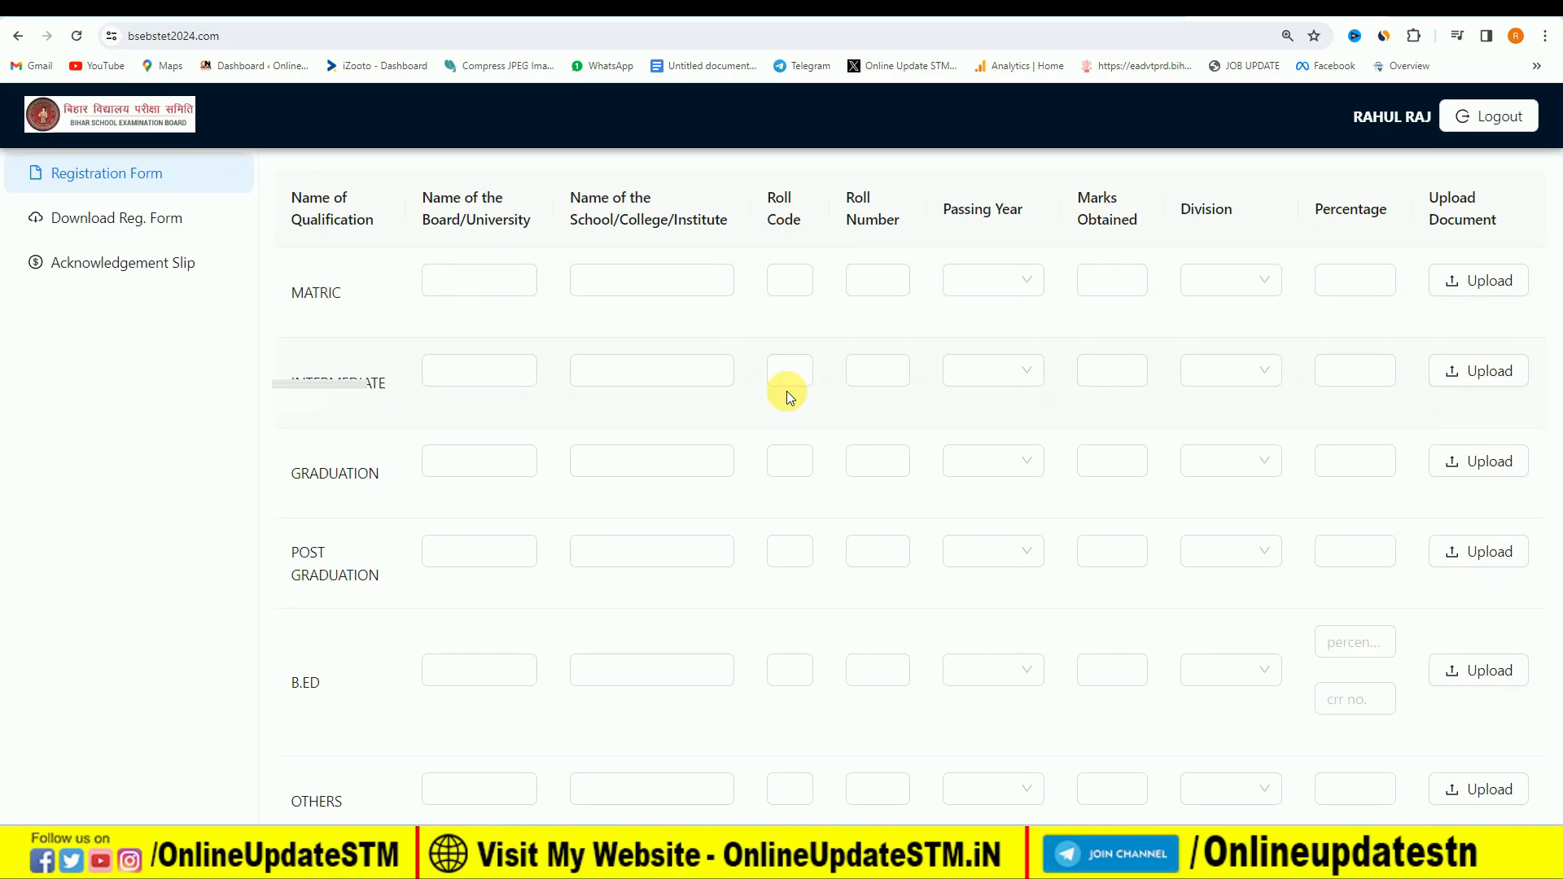
scroll(634, 396, up, 1)
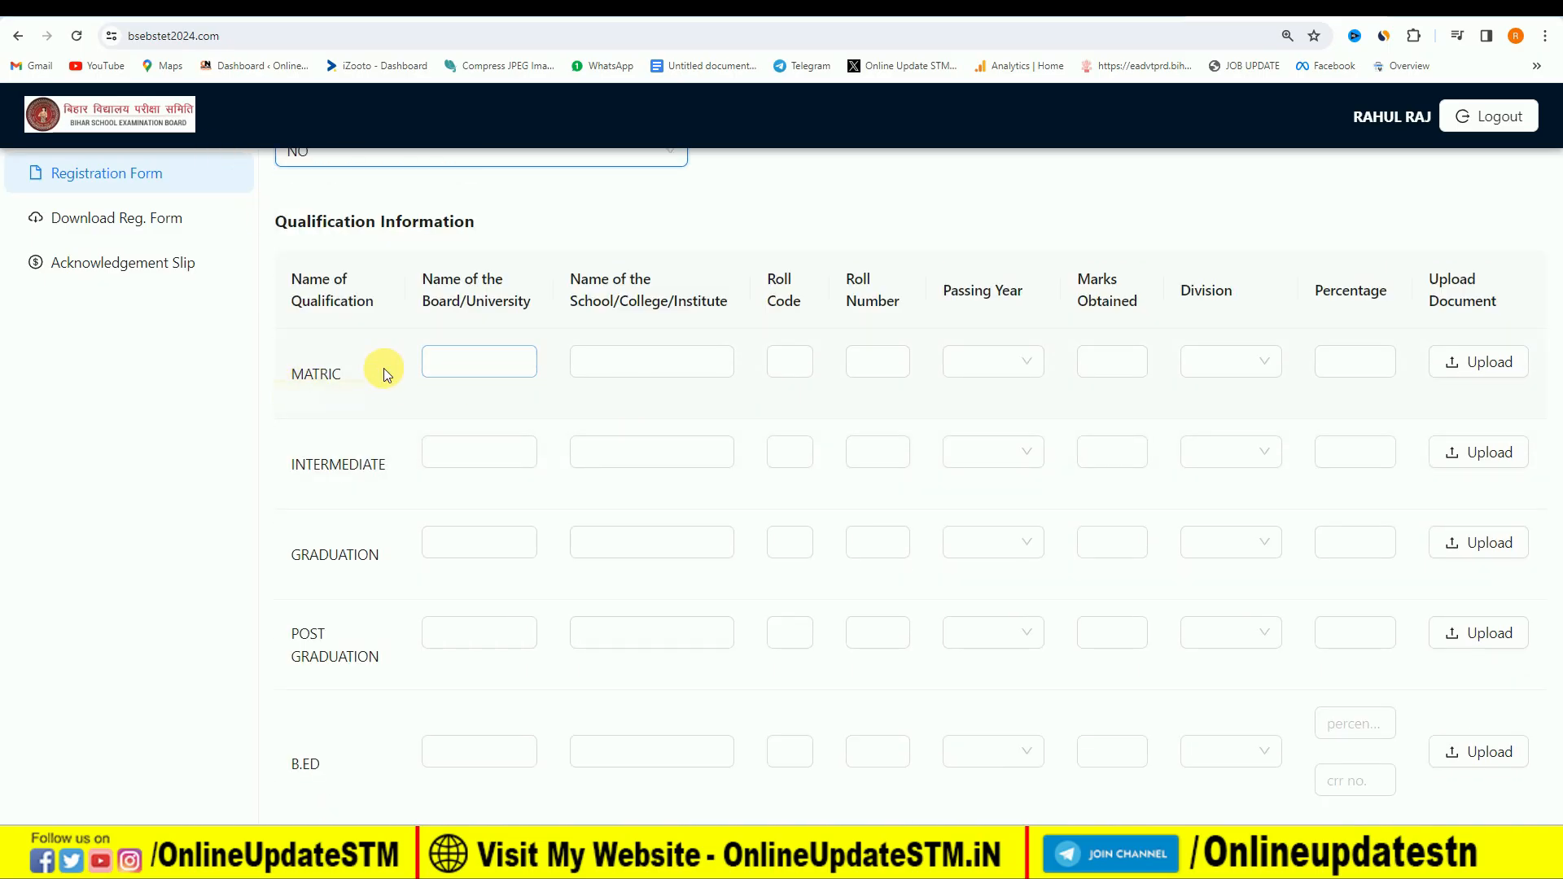
click(506, 377)
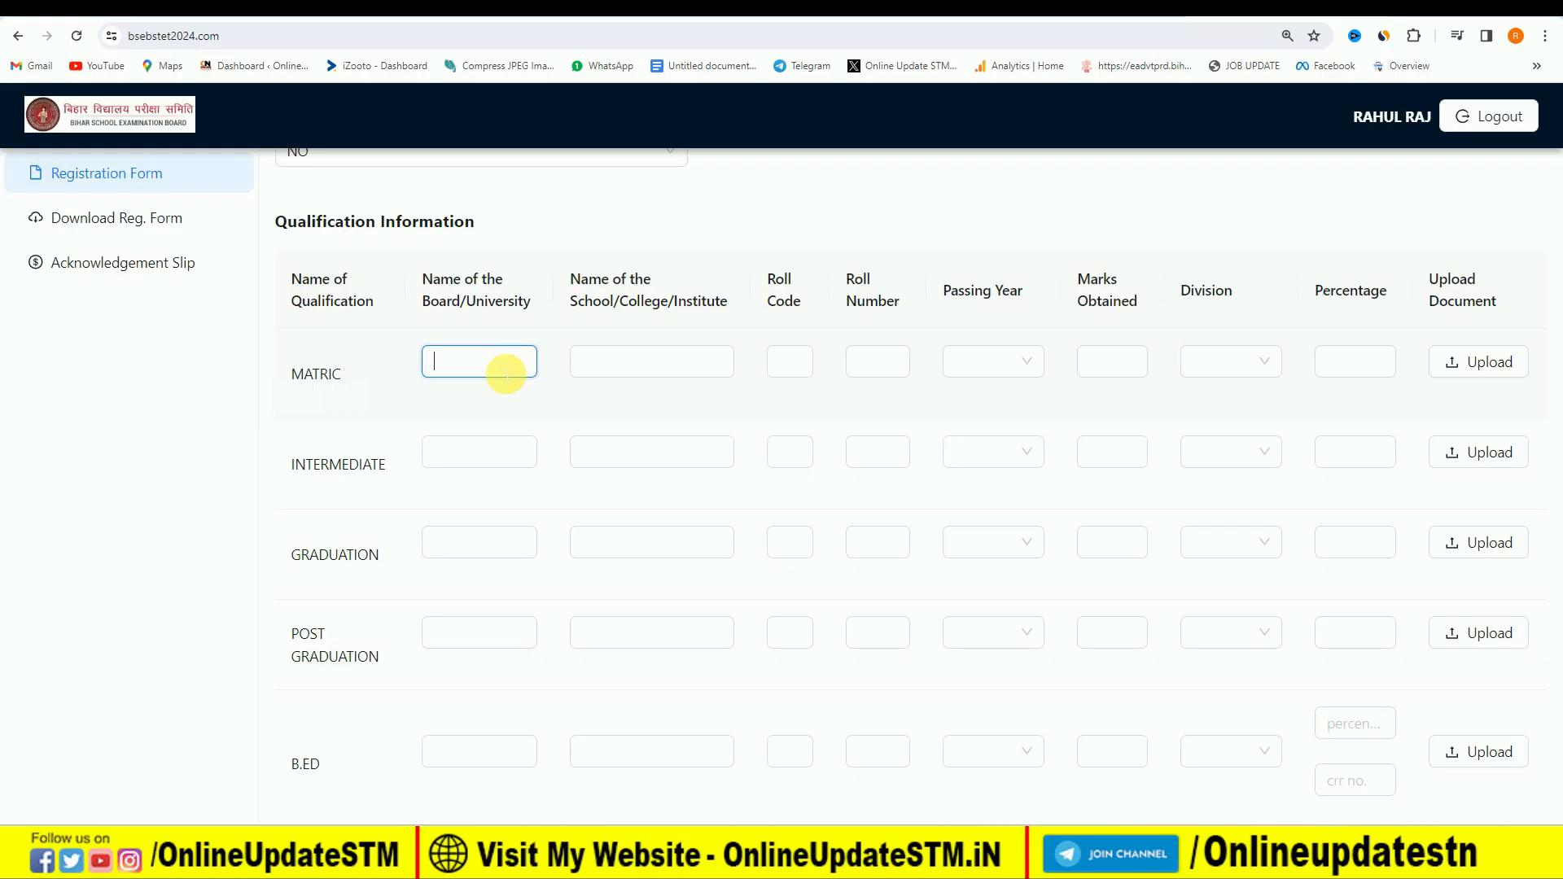